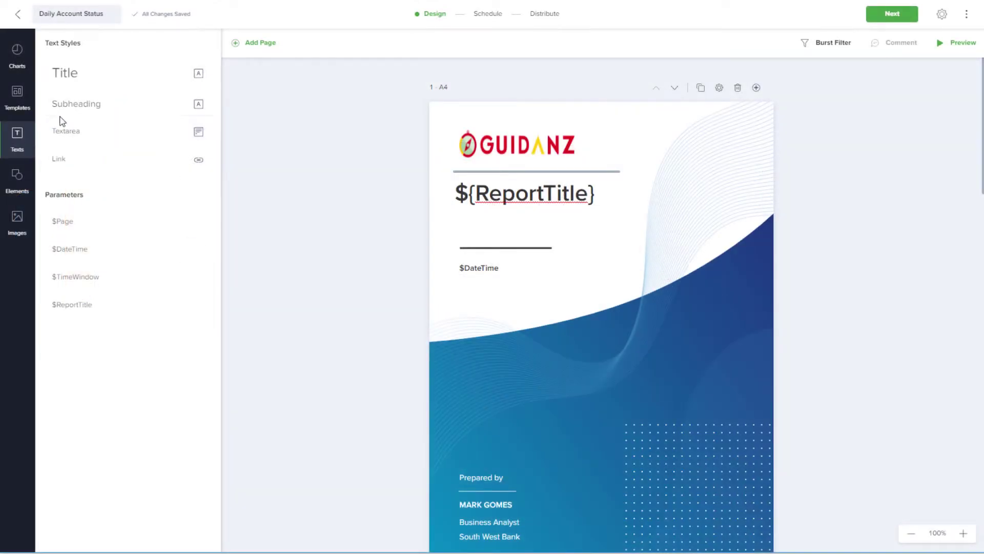
Add a white 'Marketing Department' subheading to the cover page
{"action": "left_click_drag", "start_coordinate": [67, 109], "coordinate": [475, 382]}
{"action": "double_click", "coordinate": [474, 383]}
{"action": "type", "text": "Marketing Department"}
{"action": "left_click", "coordinate": [583, 380]}
{"action": "left_click", "coordinate": [726, 303]}
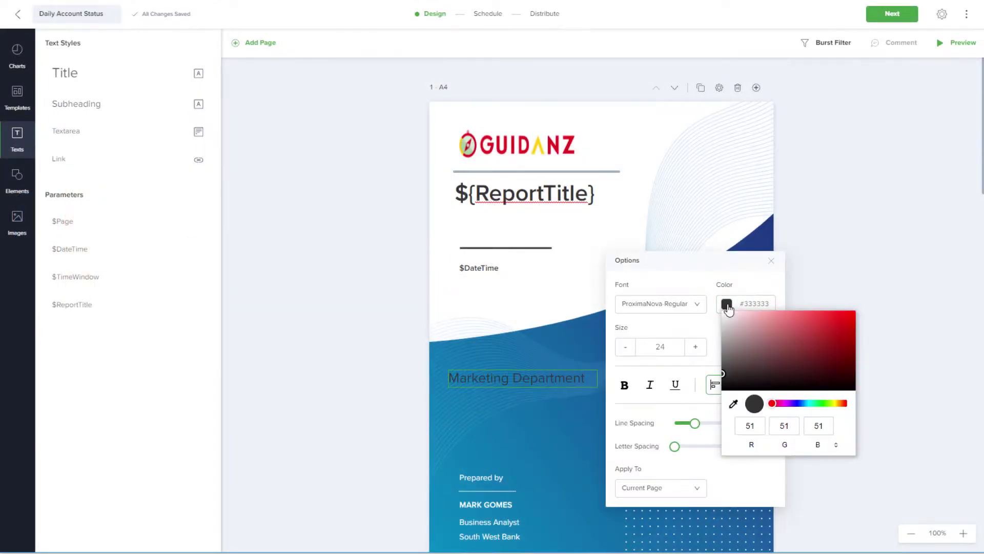
{"action": "left_click", "coordinate": [723, 313]}
{"action": "left_click", "coordinate": [385, 404]}
Add the Grafana DS Network usage chart to page 2, with the CPU Usage chart below it
{"action": "scroll", "coordinate": [795, 301], "scroll_direction": "down", "scroll_amount": 8}
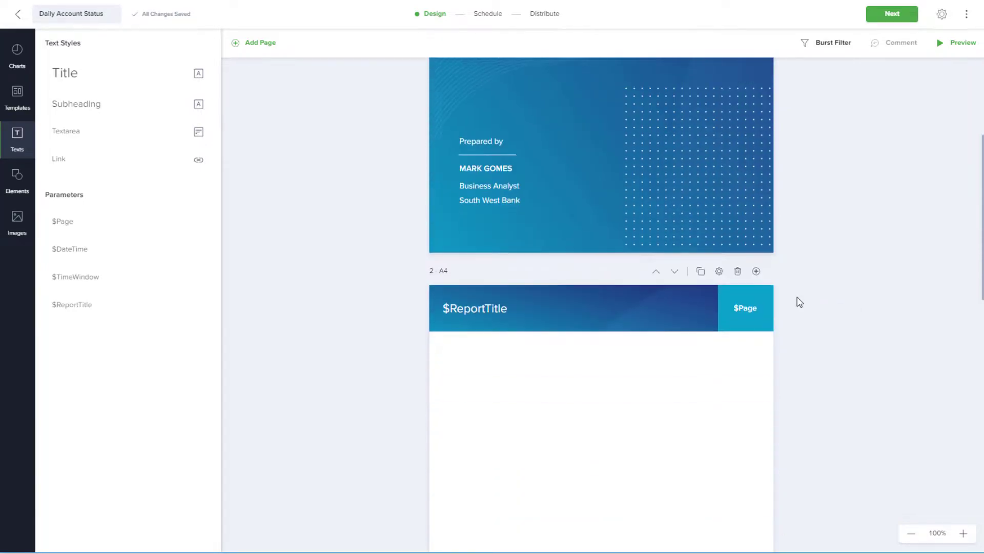
{"action": "scroll", "coordinate": [798, 300], "scroll_direction": "down", "scroll_amount": 4}
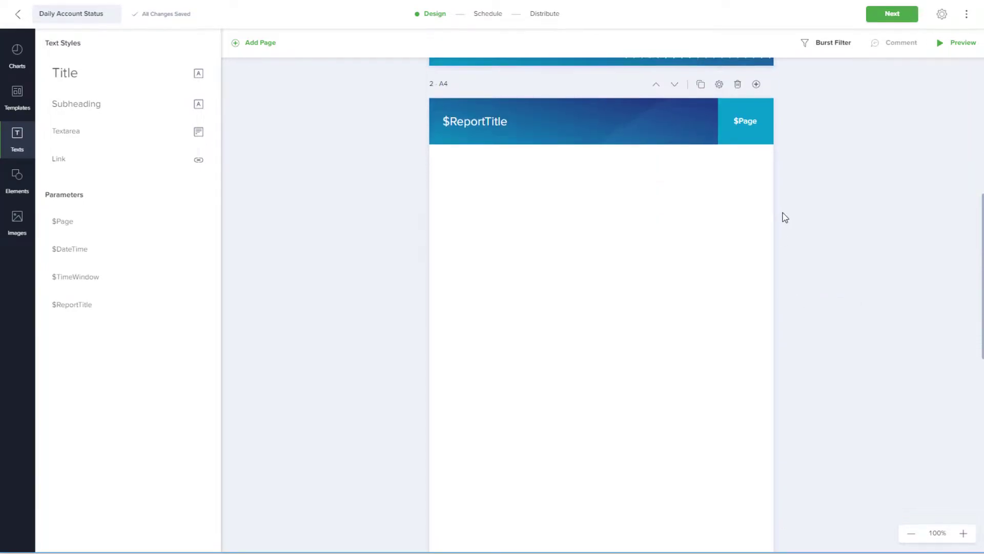
{"action": "scroll", "coordinate": [784, 215], "scroll_direction": "down", "scroll_amount": 2}
{"action": "left_click", "coordinate": [17, 53]}
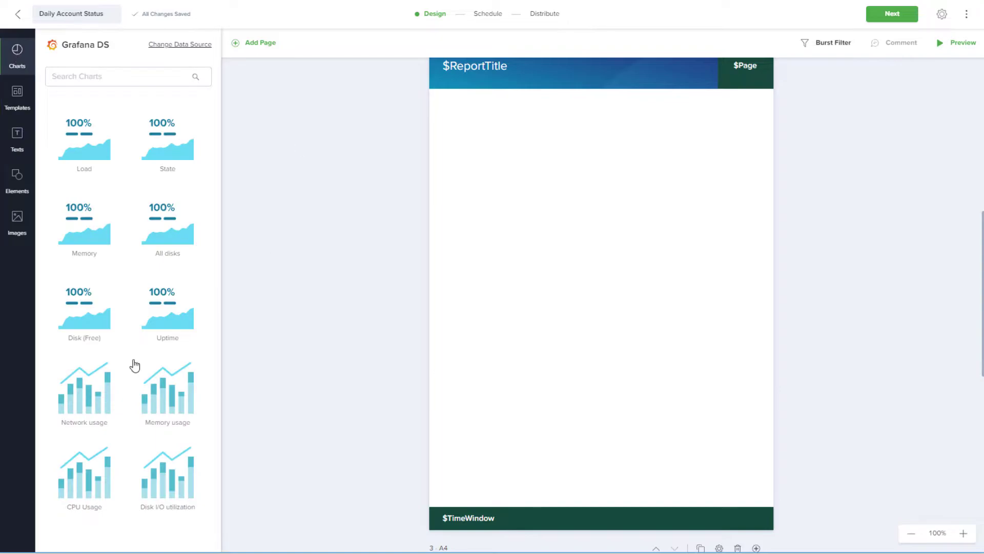
{"action": "left_click_drag", "start_coordinate": [84, 395], "coordinate": [556, 163]}
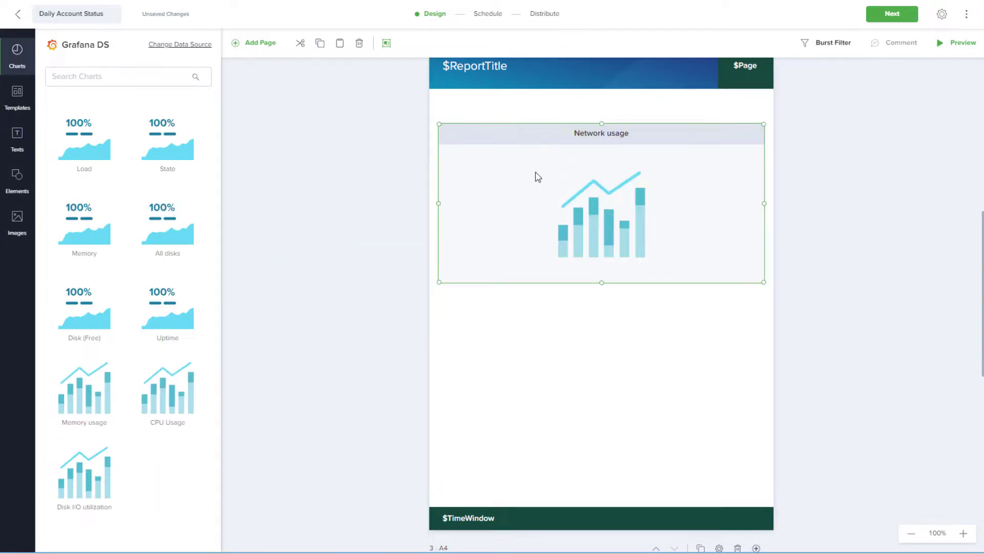
{"action": "left_click_drag", "start_coordinate": [153, 393], "coordinate": [558, 402]}
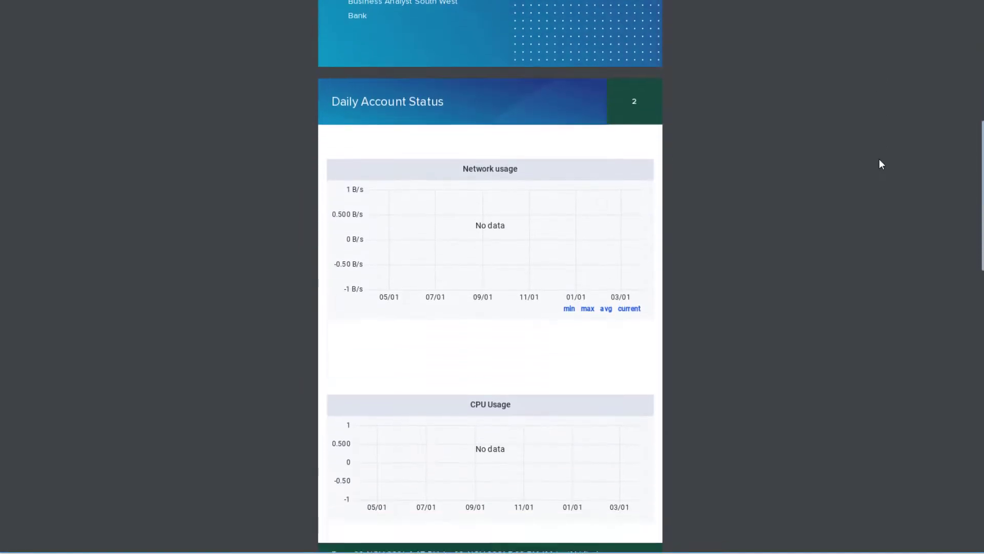
{"action": "scroll", "coordinate": [881, 164], "scroll_direction": "down", "scroll_amount": 4}
{"action": "scroll", "coordinate": [881, 164], "scroll_direction": "up", "scroll_amount": 10}
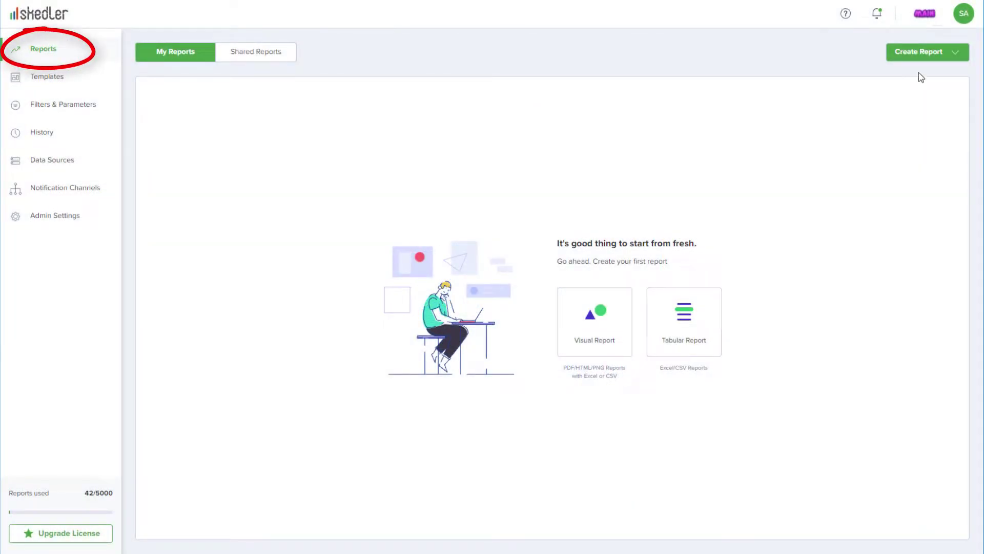
Create a new Visual Report from the Create Report menu
{"action": "left_click", "coordinate": [957, 55]}
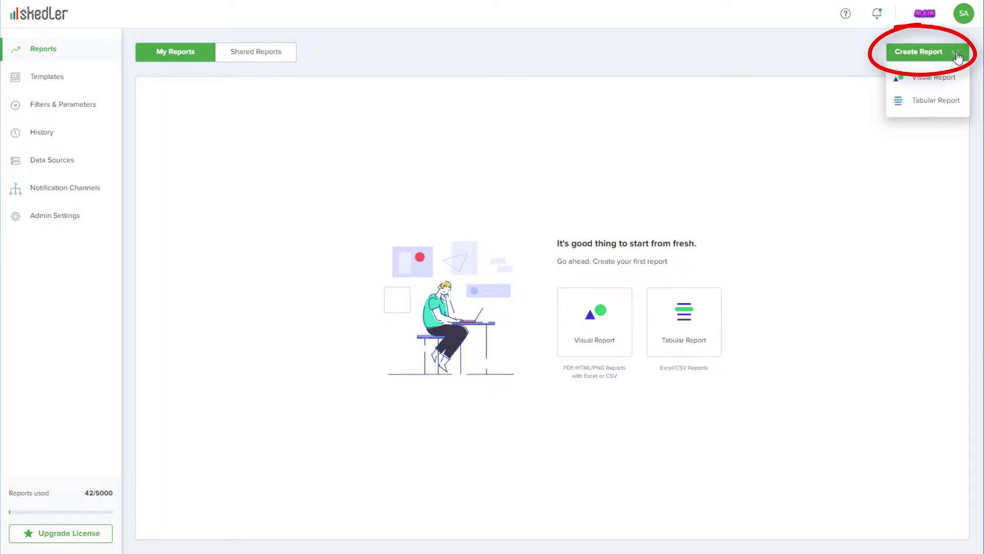
{"action": "left_click", "coordinate": [950, 86]}
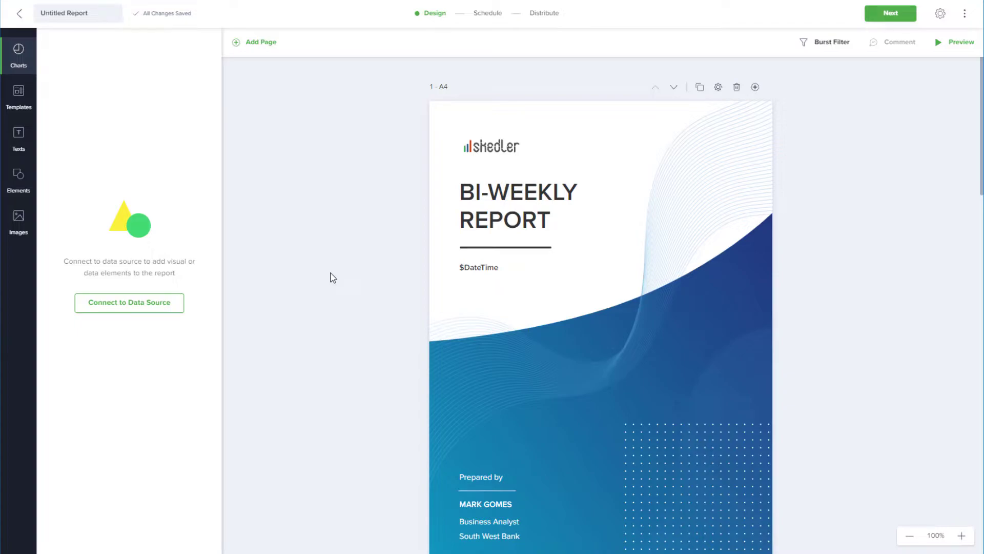
Start a Grafana data source connection named 'Grafana DS' and enter its server URL
{"action": "left_click", "coordinate": [171, 311]}
{"action": "left_click", "coordinate": [565, 307]}
{"action": "type", "text": "Grafana DS"}
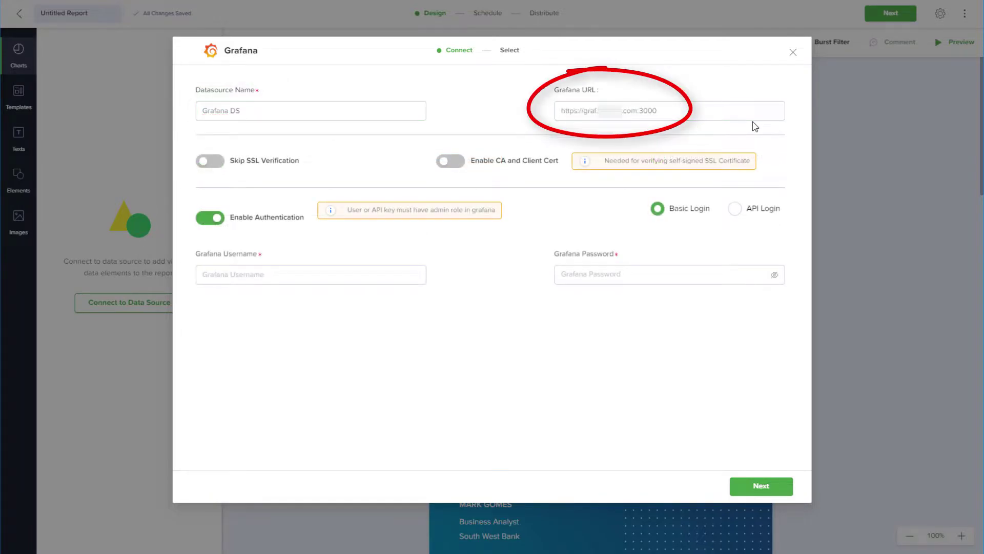
{"action": "left_click", "coordinate": [744, 112]}
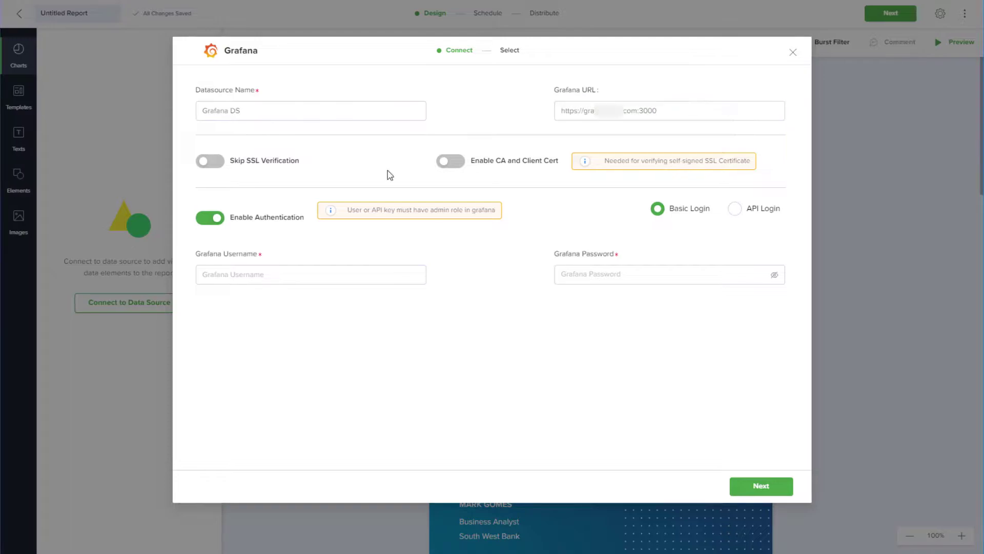
Leave the Skip SSL and CA/client certificate options turned off
{"action": "left_click", "coordinate": [221, 168]}
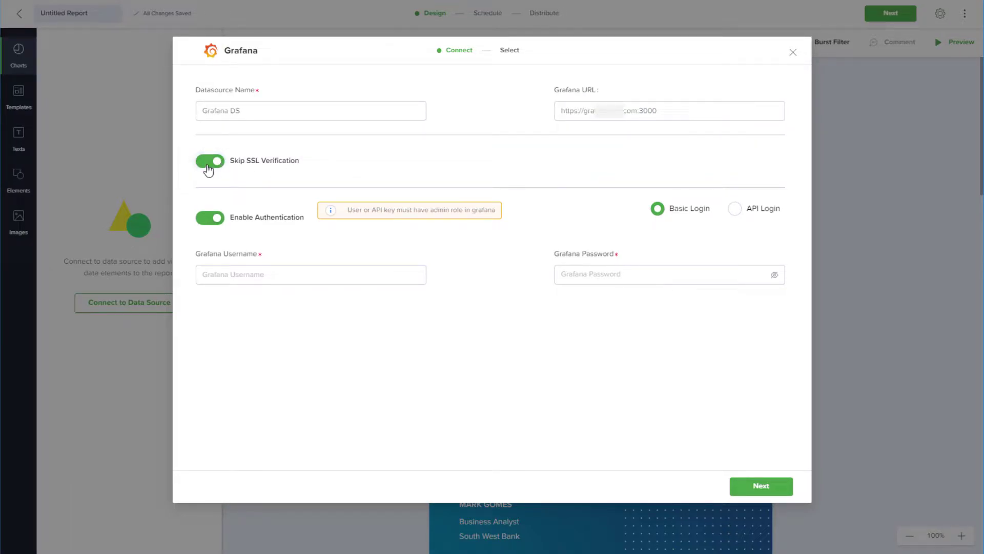
{"action": "left_click", "coordinate": [215, 169]}
{"action": "left_click", "coordinate": [453, 167]}
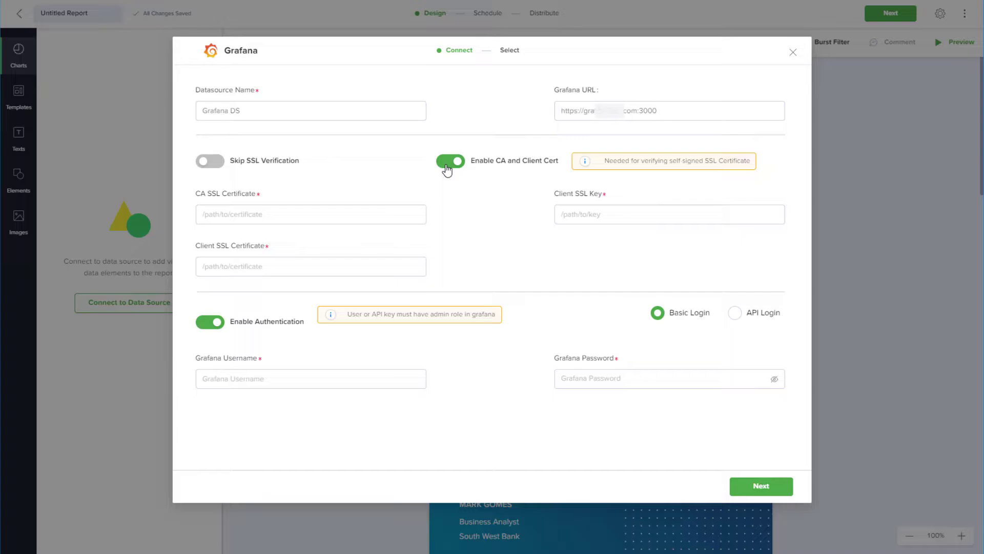
{"action": "left_click", "coordinate": [447, 170]}
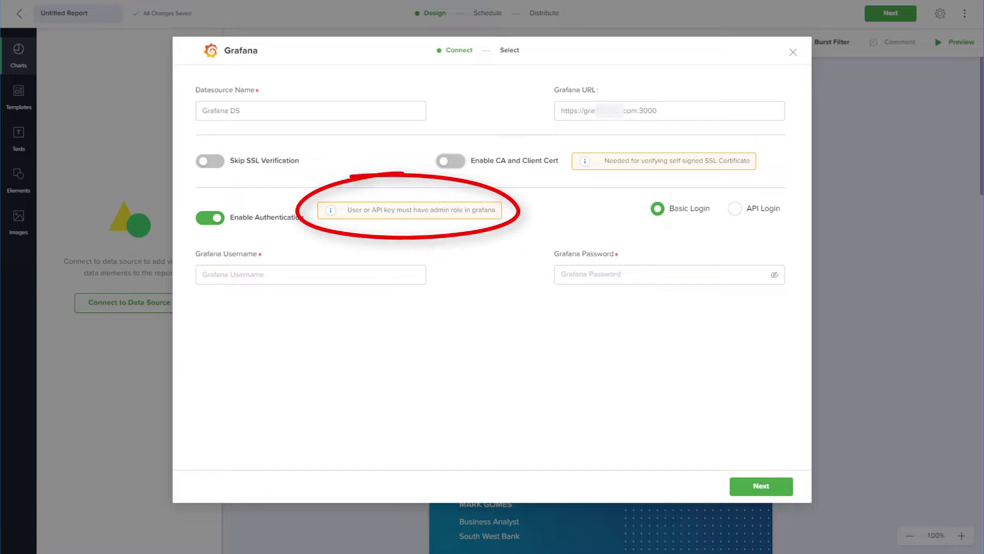
Keep Basic Login authentication for the Grafana connection instead of API Login
{"action": "left_click", "coordinate": [736, 211]}
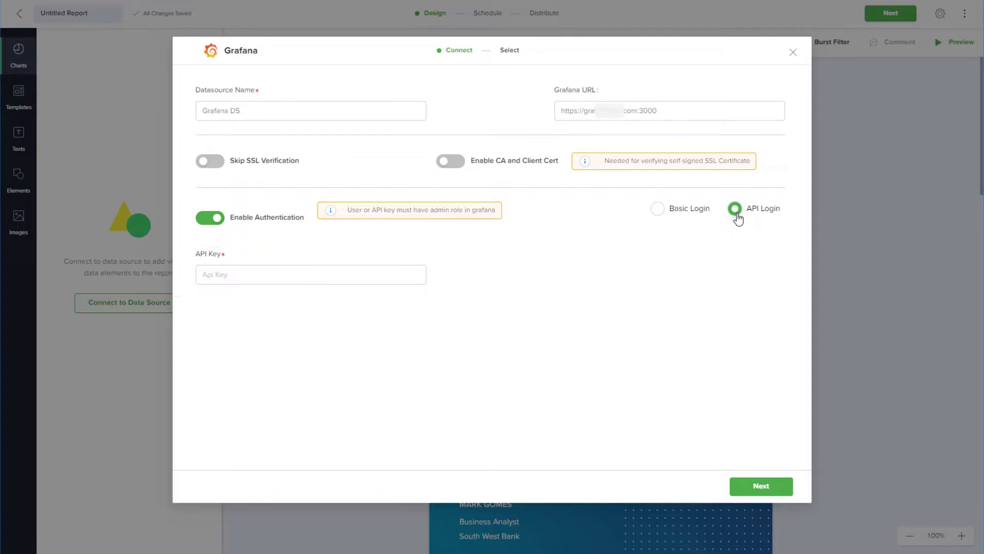
{"action": "left_click", "coordinate": [659, 210]}
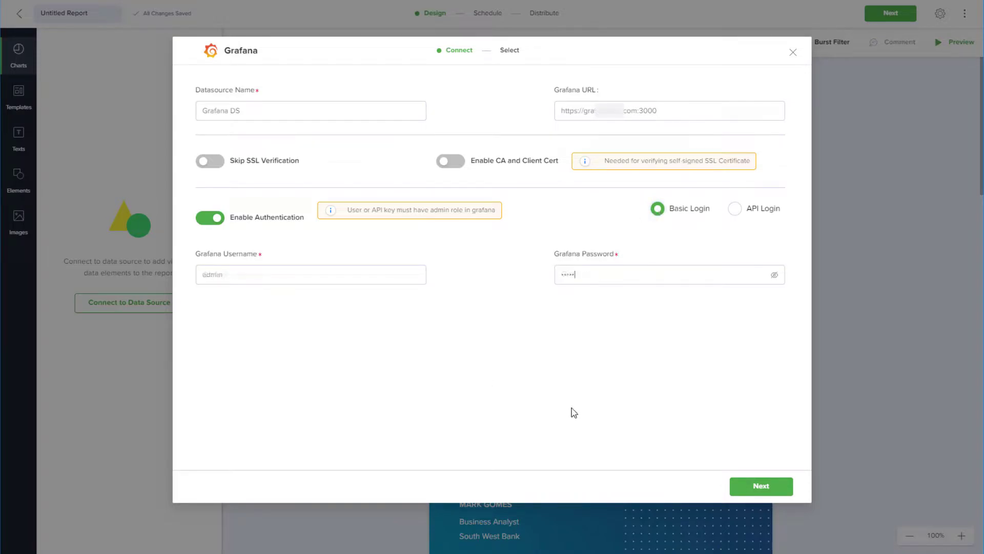
Select the Main Org. organization and the Account Host Status Overview dashboard
{"action": "left_click", "coordinate": [751, 495]}
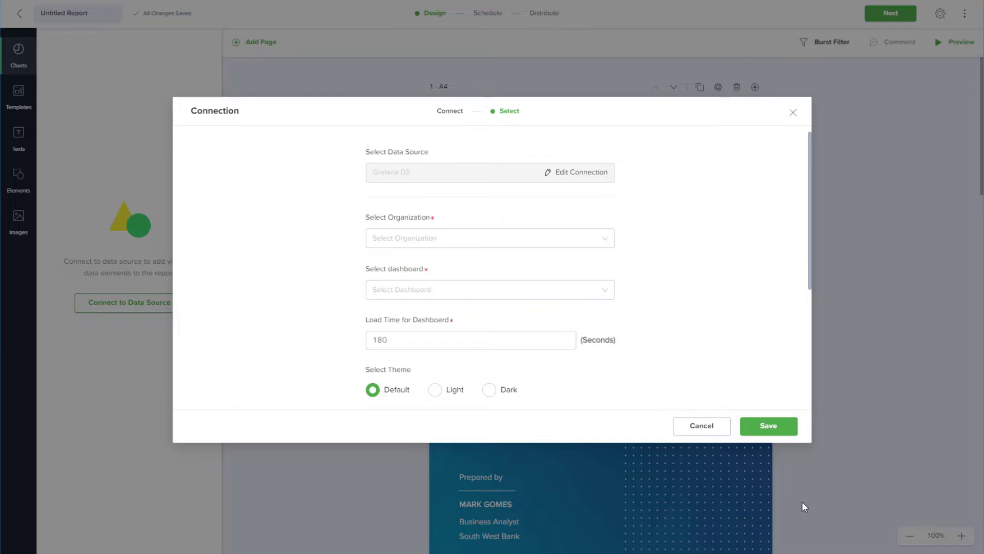
{"action": "left_click", "coordinate": [605, 238]}
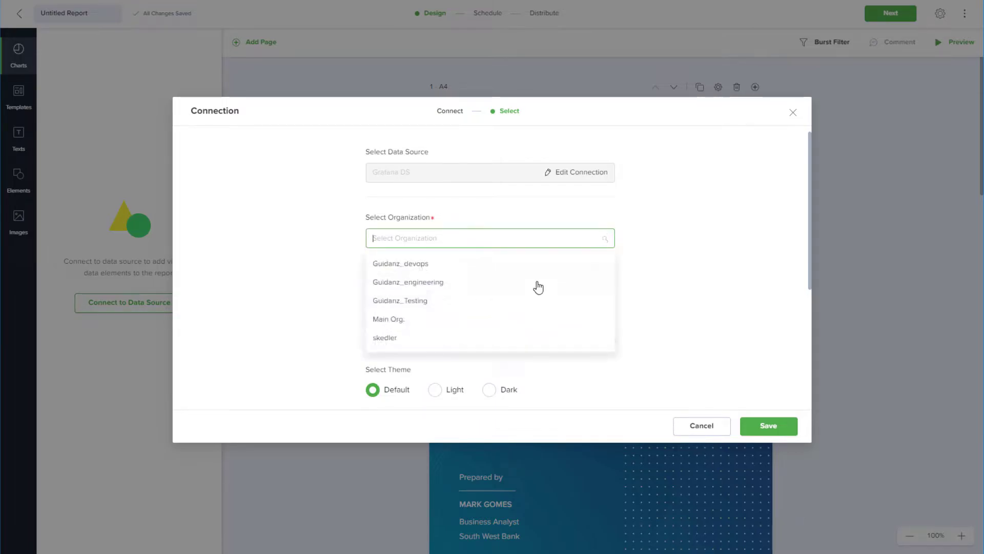
{"action": "left_click", "coordinate": [479, 327]}
{"action": "left_click", "coordinate": [499, 290]}
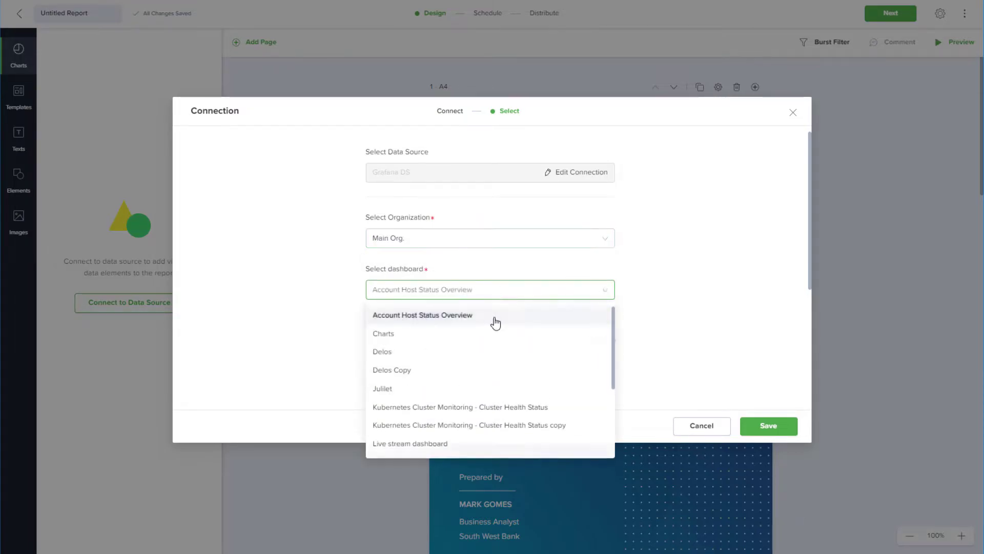
{"action": "left_click", "coordinate": [493, 317]}
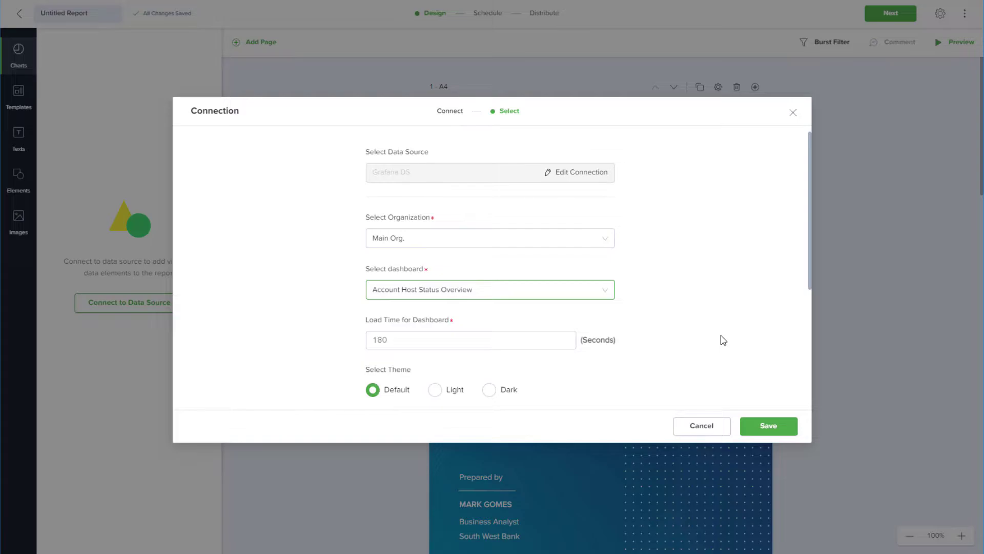
Keep Default theme and Custom Layout, enable Use Dashboard Time Window, and save
{"action": "scroll", "coordinate": [723, 341], "scroll_direction": "down", "scroll_amount": 4}
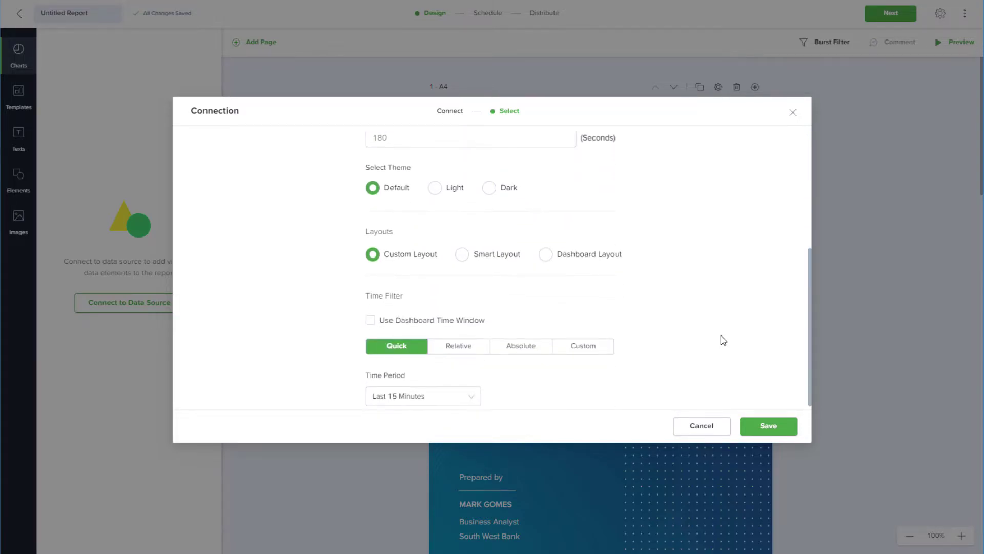
{"action": "left_click", "coordinate": [444, 190]}
{"action": "left_click", "coordinate": [488, 191]}
{"action": "left_click", "coordinate": [375, 189]}
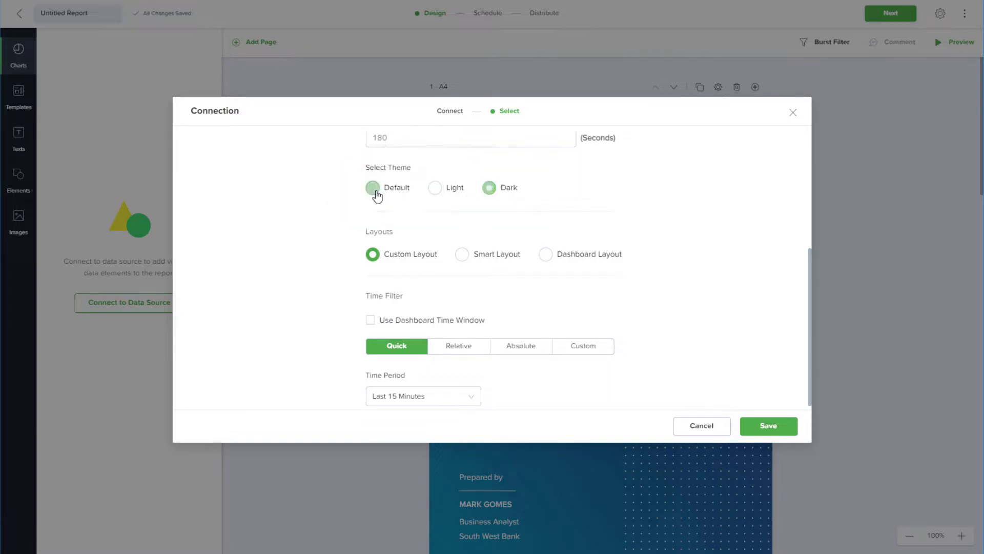
{"action": "left_click", "coordinate": [548, 256]}
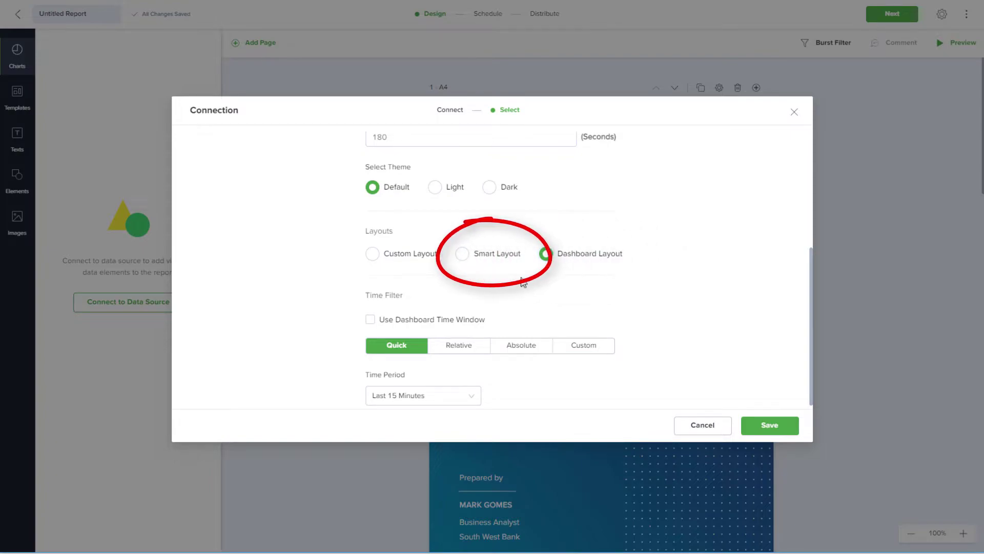
{"action": "left_click", "coordinate": [462, 256]}
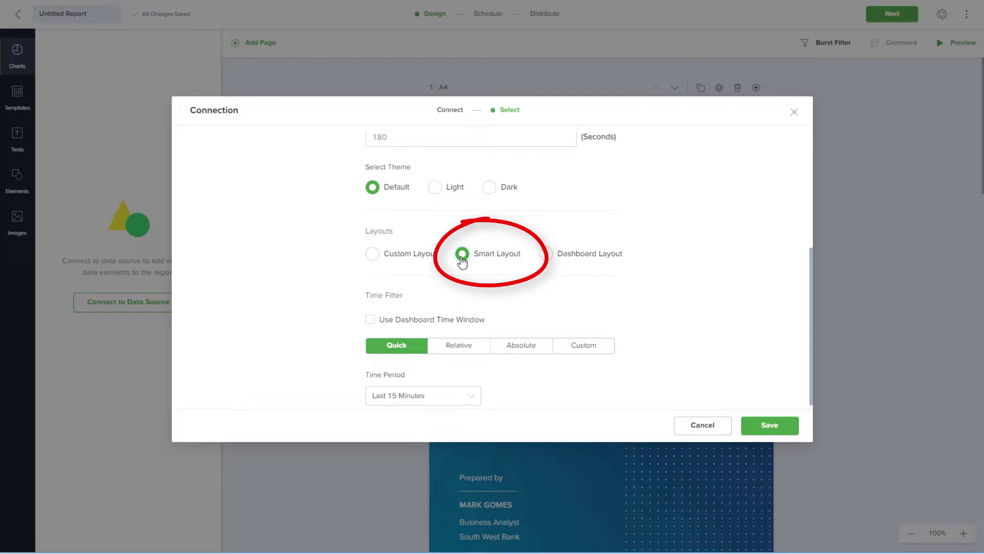
{"action": "left_click", "coordinate": [374, 256]}
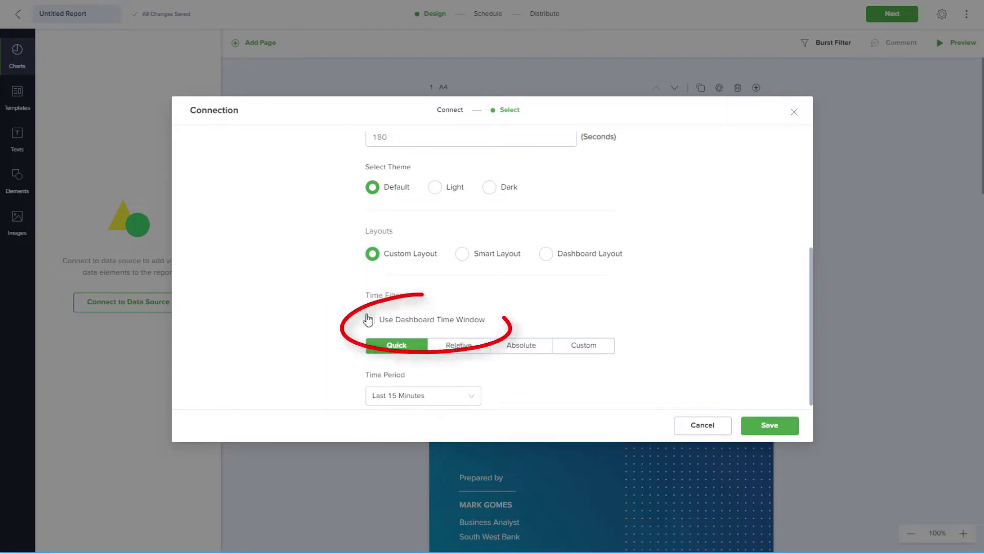
{"action": "left_click", "coordinate": [370, 319]}
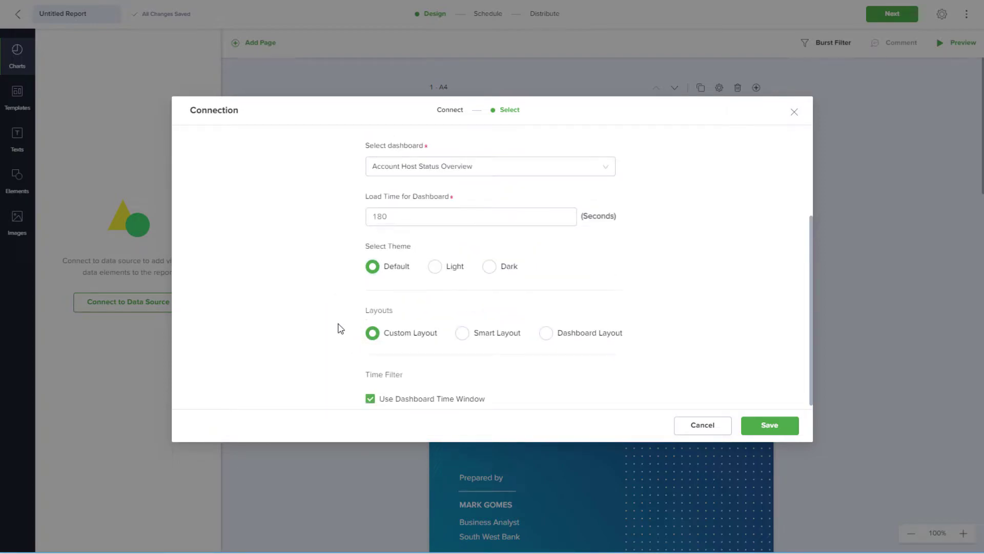
{"action": "left_click", "coordinate": [789, 428]}
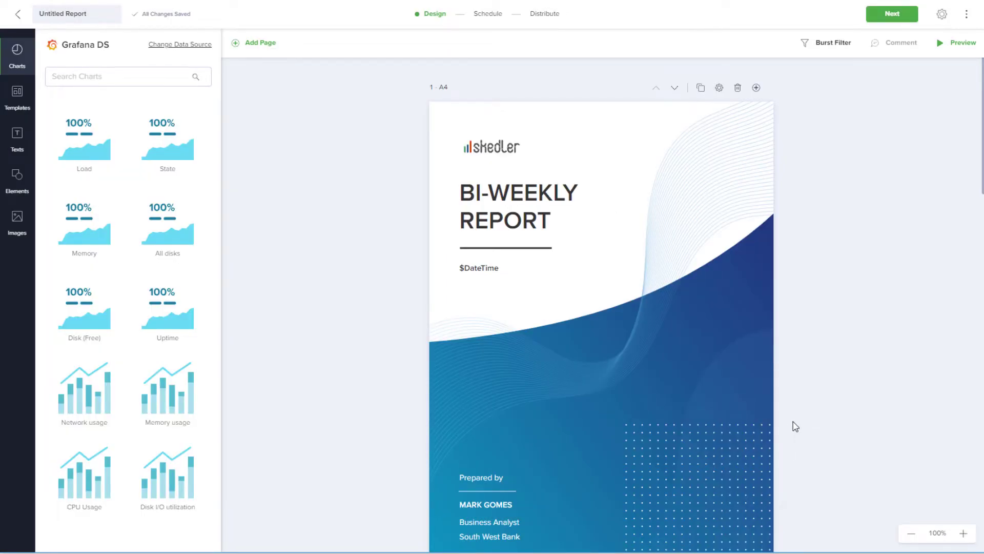
Preview the pages of the dark Bi-Weekly report template
{"action": "scroll", "coordinate": [795, 427], "scroll_direction": "down", "scroll_amount": 15}
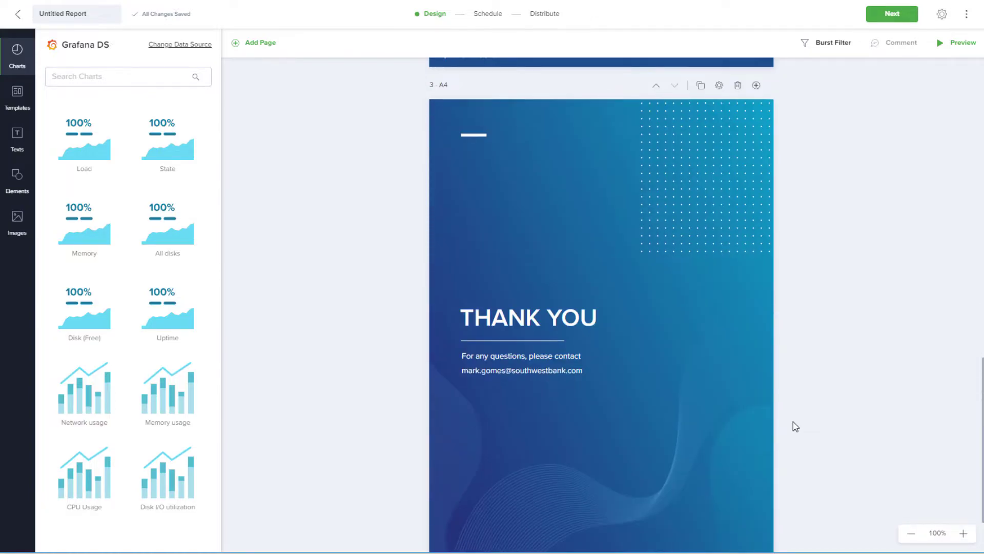
{"action": "scroll", "coordinate": [796, 427], "scroll_direction": "up", "scroll_amount": 15}
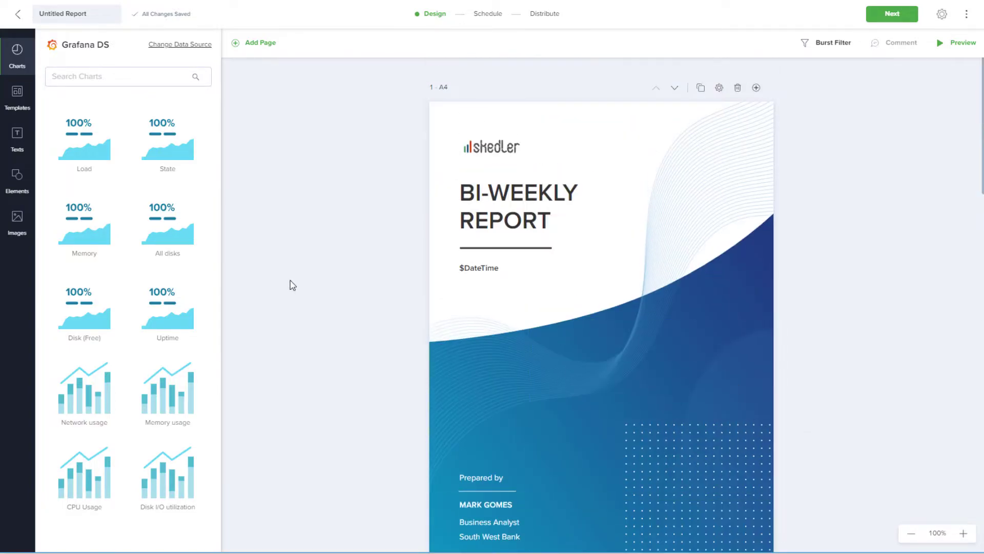
{"action": "left_click", "coordinate": [18, 98]}
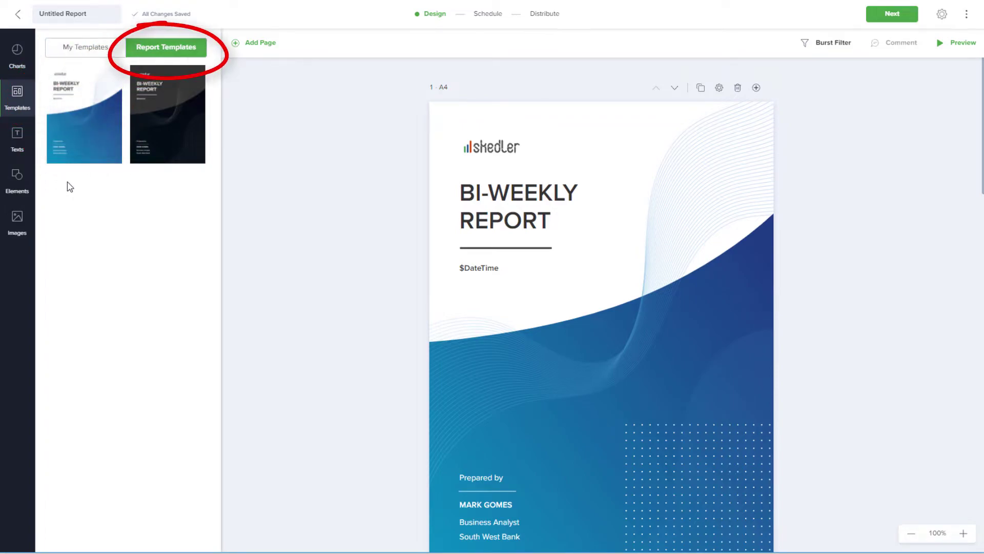
{"action": "left_click", "coordinate": [152, 138]}
{"action": "left_click_drag", "start_coordinate": [102, 149], "coordinate": [525, 288]}
{"action": "scroll", "coordinate": [356, 266], "scroll_direction": "down", "scroll_amount": 8}
{"action": "left_click_drag", "start_coordinate": [168, 171], "coordinate": [499, 283]}
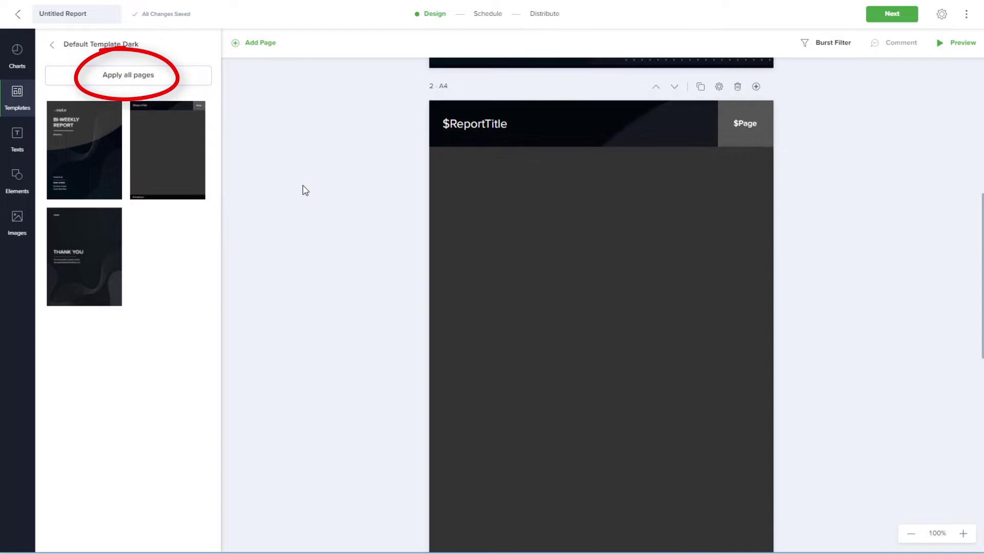
{"action": "scroll", "coordinate": [303, 189], "scroll_direction": "down", "scroll_amount": 10}
{"action": "scroll", "coordinate": [305, 190], "scroll_direction": "up", "scroll_amount": 15}
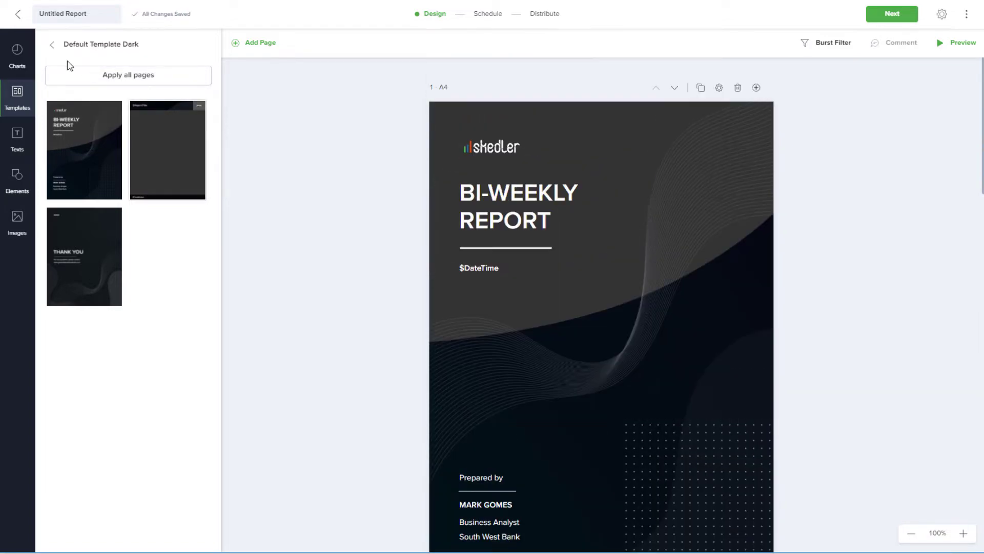
{"action": "left_click", "coordinate": [52, 45]}
Apply the light Bi-Weekly template to all pages and show My Templates
{"action": "left_click", "coordinate": [71, 114]}
{"action": "left_click", "coordinate": [130, 76]}
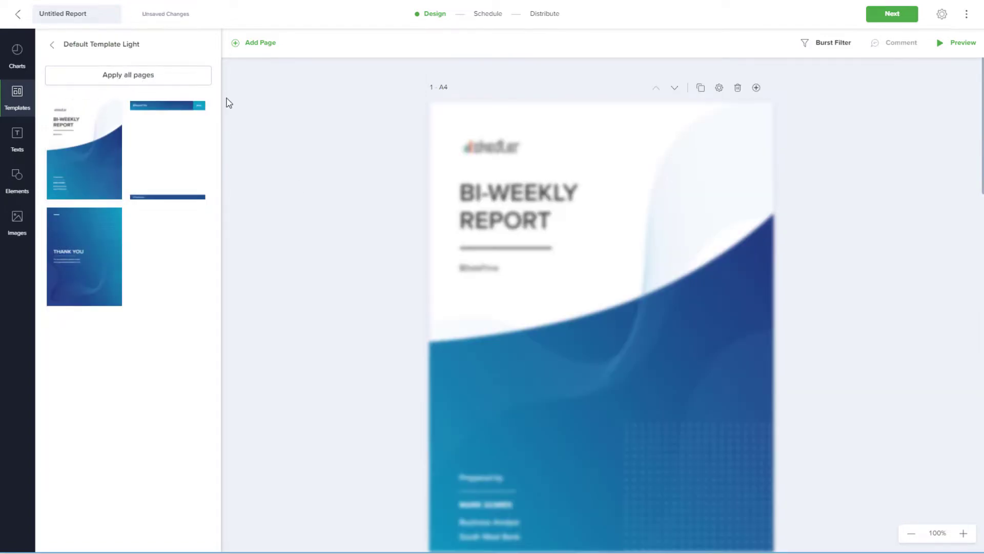
{"action": "left_click", "coordinate": [53, 46]}
{"action": "left_click", "coordinate": [84, 48]}
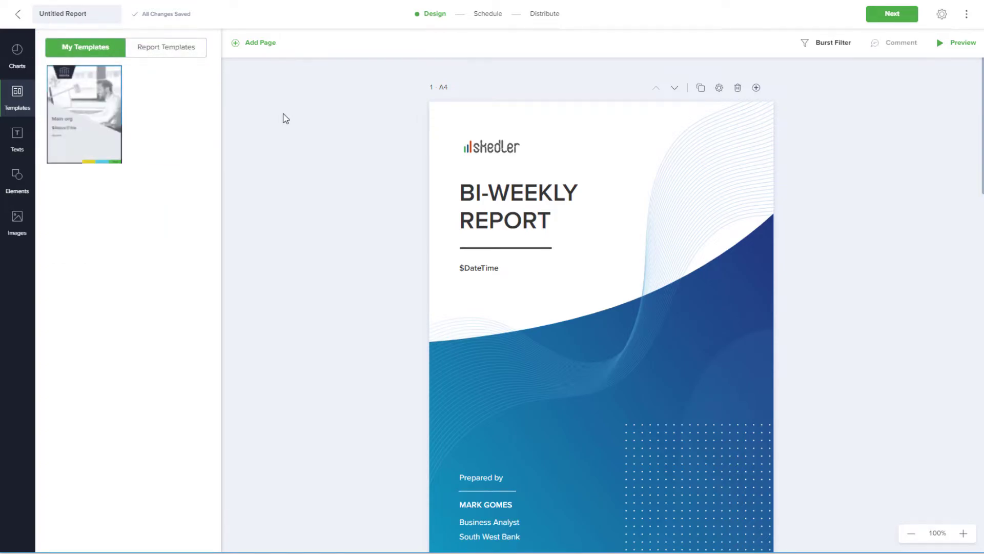
{"action": "left_click", "coordinate": [720, 88]}
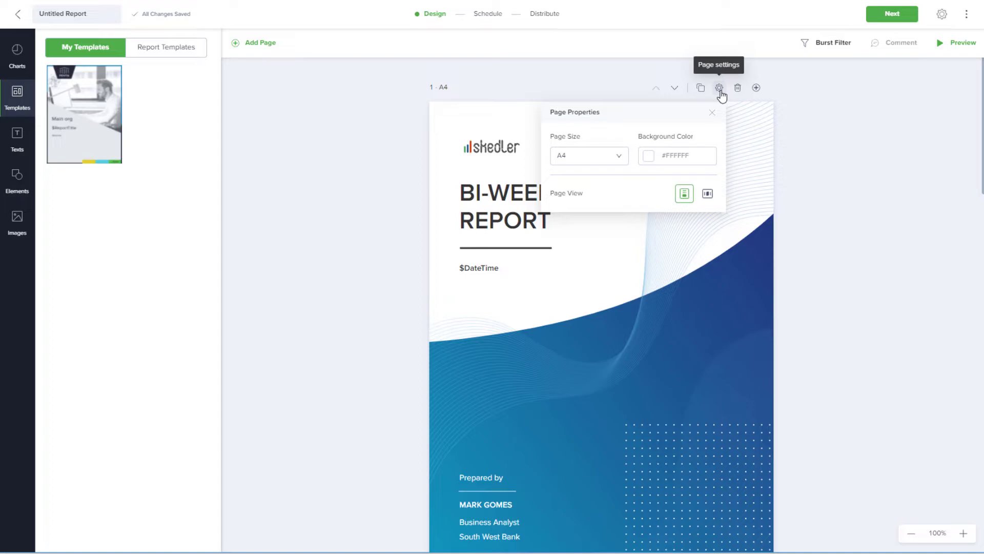
{"action": "left_click", "coordinate": [708, 194]}
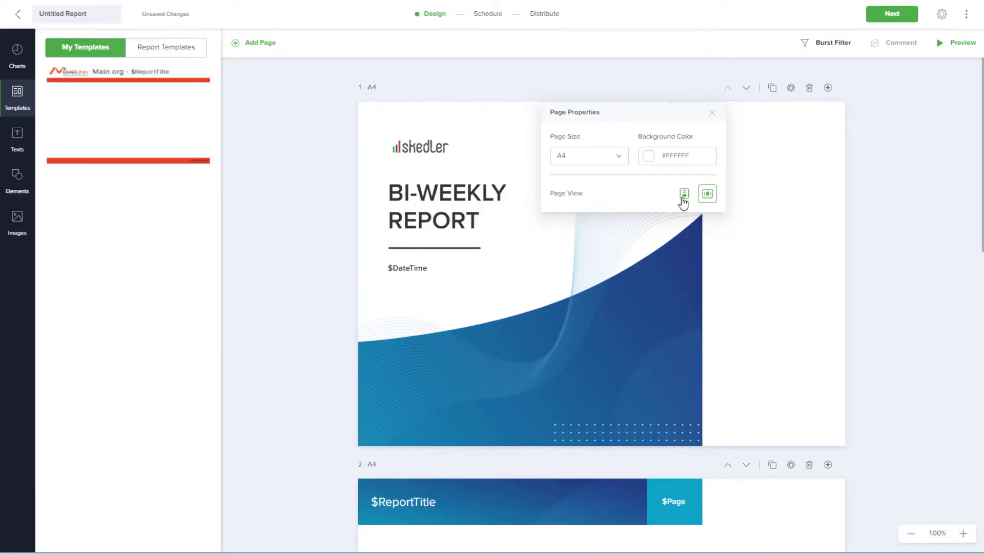
{"action": "left_click", "coordinate": [683, 200]}
{"action": "left_click", "coordinate": [779, 99]}
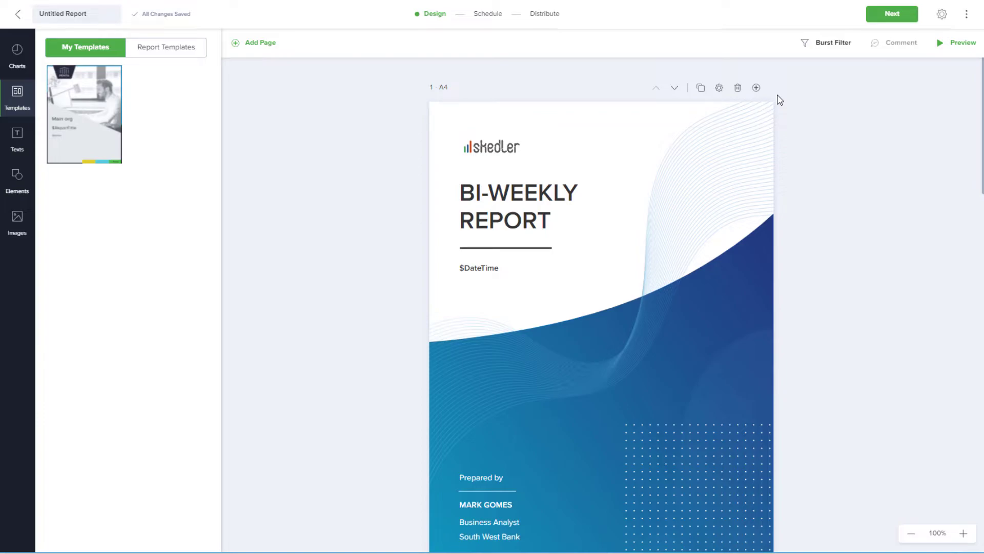
Swap the cover's skedler logo for a small GUIDANZ logo in the top-left corner
{"action": "left_click", "coordinate": [512, 148]}
{"action": "key", "text": "Delete"}
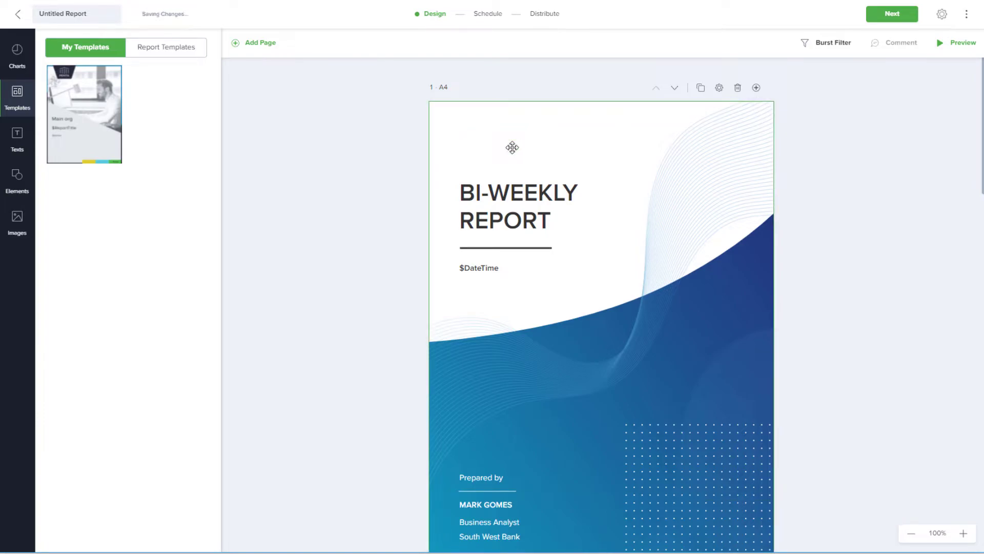
{"action": "left_click", "coordinate": [18, 221]}
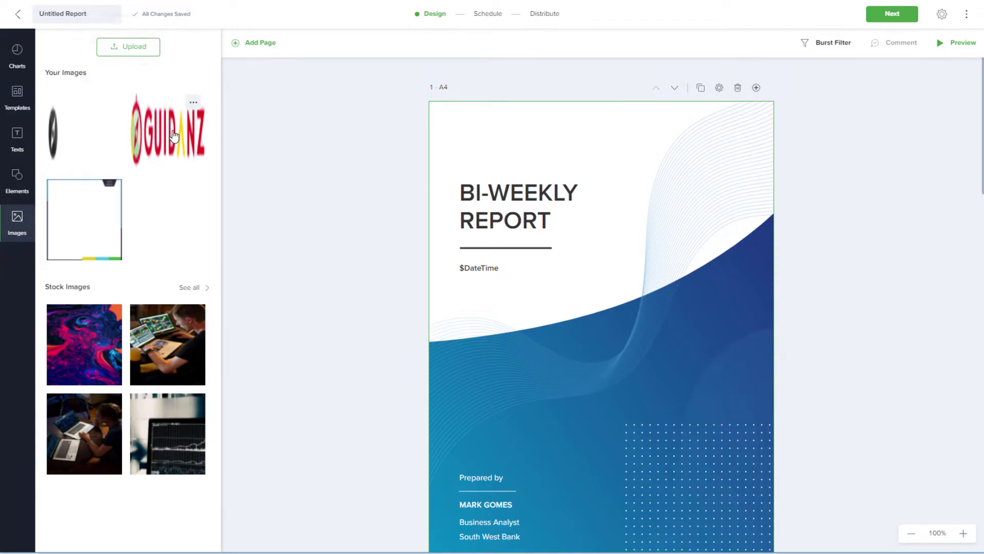
{"action": "left_click_drag", "start_coordinate": [175, 136], "coordinate": [492, 169]}
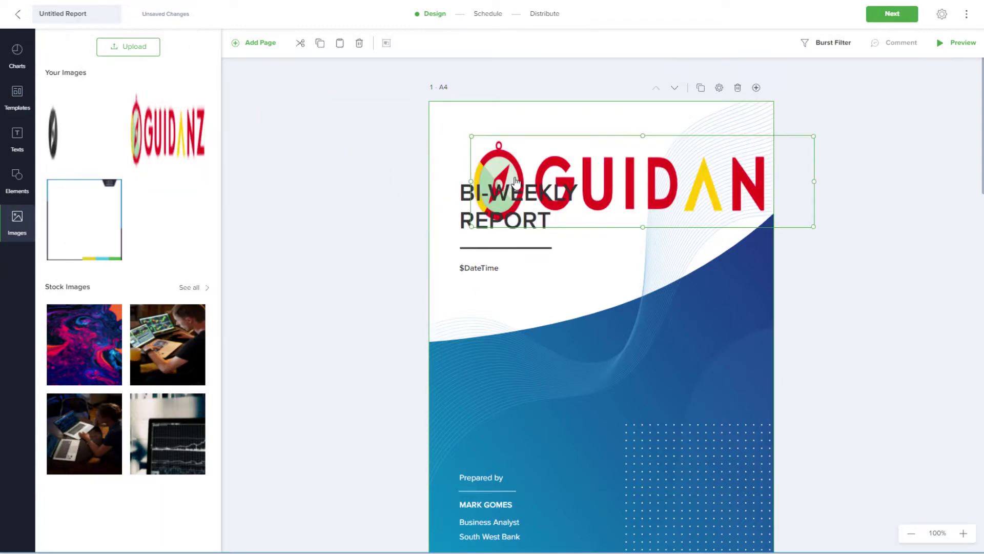
{"action": "left_click_drag", "start_coordinate": [813, 226], "coordinate": [598, 164]}
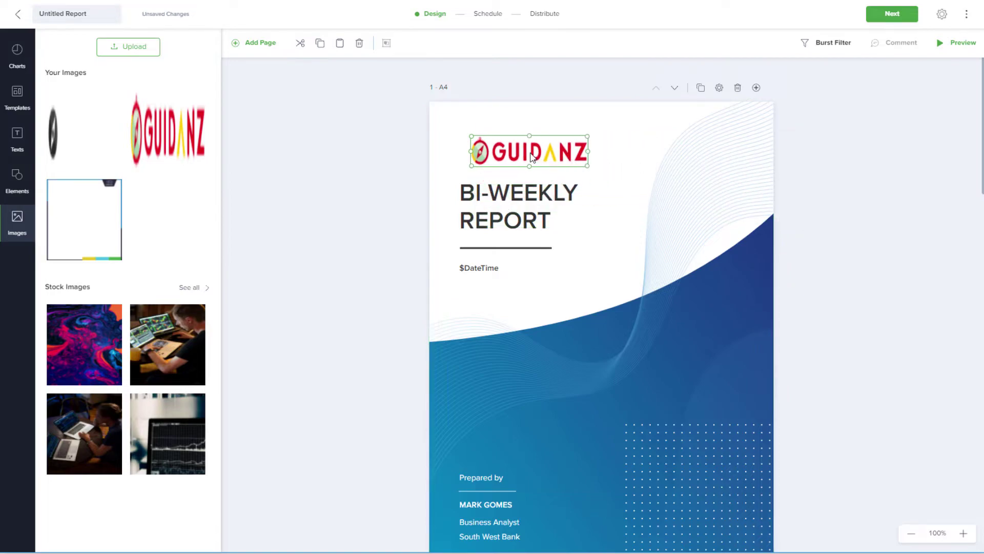
Change the cover title to 'MARKETING REPORT' on one line at font size 40
{"action": "left_click", "coordinate": [410, 156]}
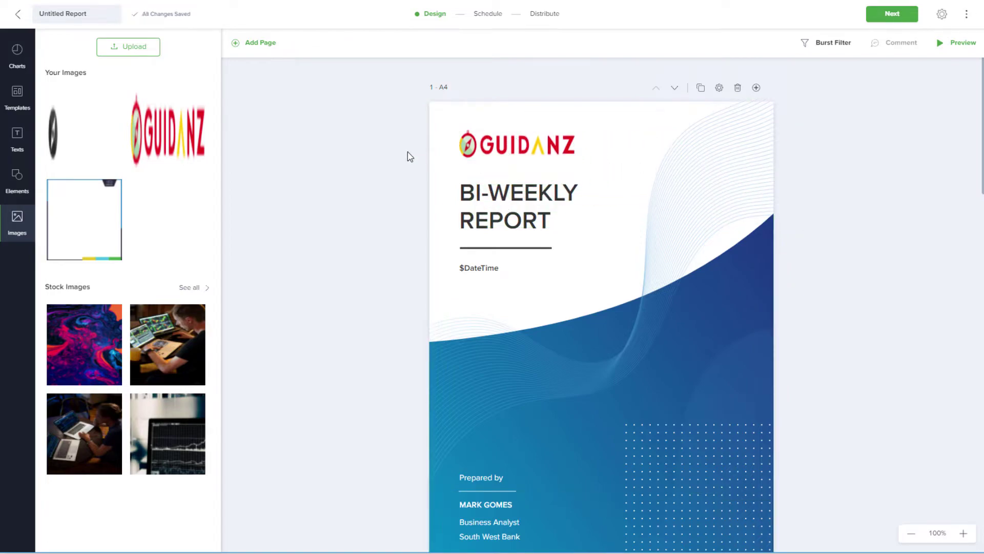
{"action": "double_click", "coordinate": [553, 198]}
{"action": "type", "text": "MARKET"}
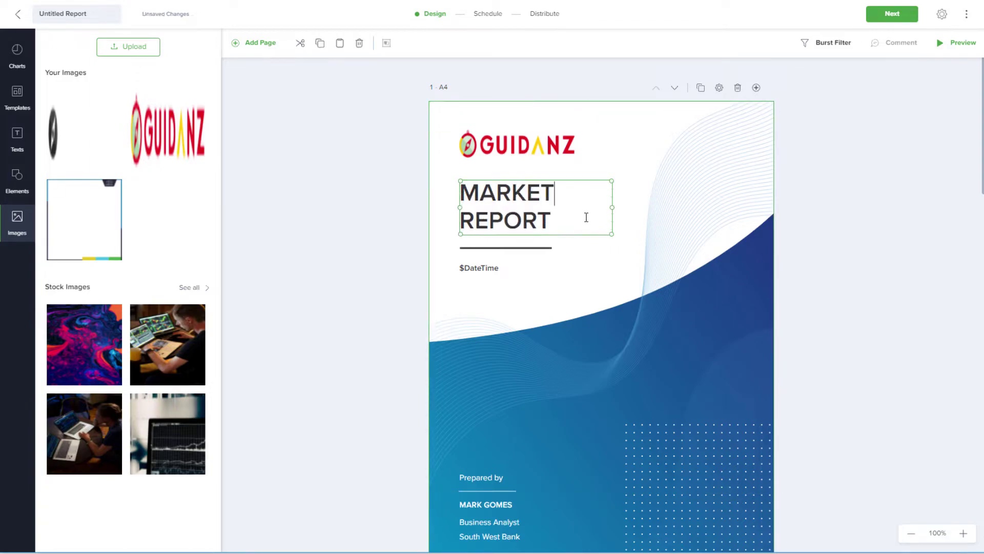
{"action": "type", "text": "ING"}
{"action": "left_click_drag", "start_coordinate": [612, 207], "coordinate": [695, 193]}
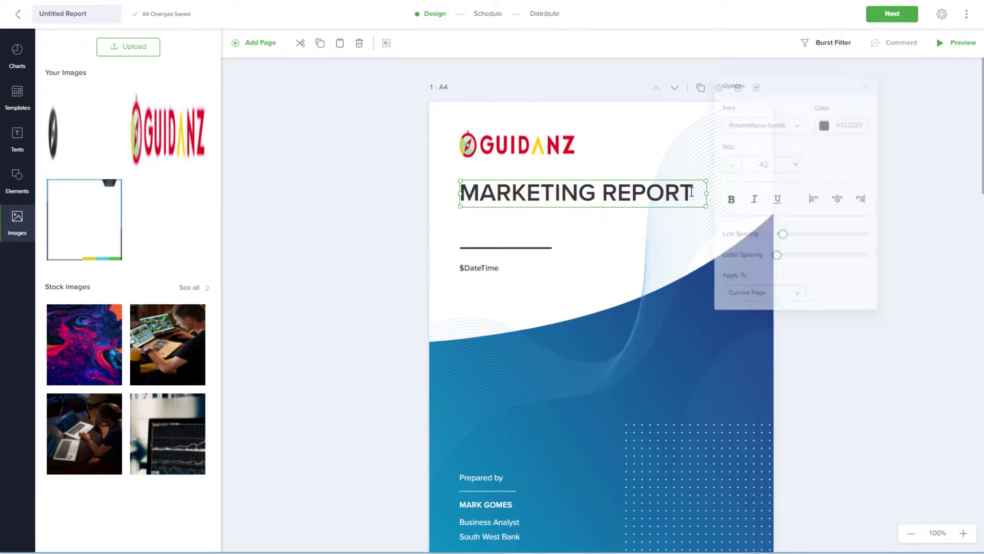
{"action": "left_click", "coordinate": [735, 161]}
{"action": "left_click", "coordinate": [735, 162]}
{"action": "left_click", "coordinate": [712, 194]}
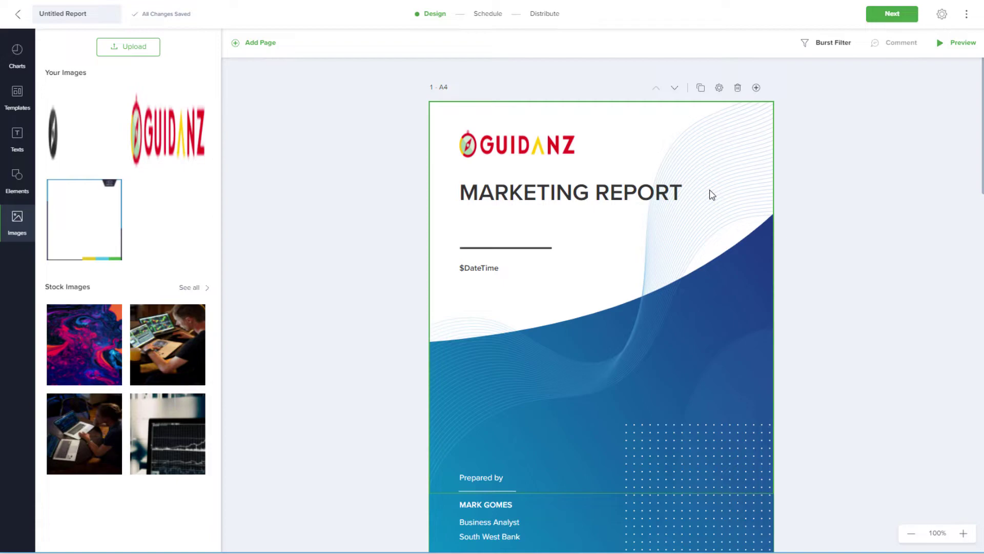
Set the title to the ${ReportTitle} variable and rename the report 'Daily Account Status'
{"action": "left_click", "coordinate": [686, 193]}
{"action": "key", "text": "ctrl+a"}
{"action": "type", "text": "$"}
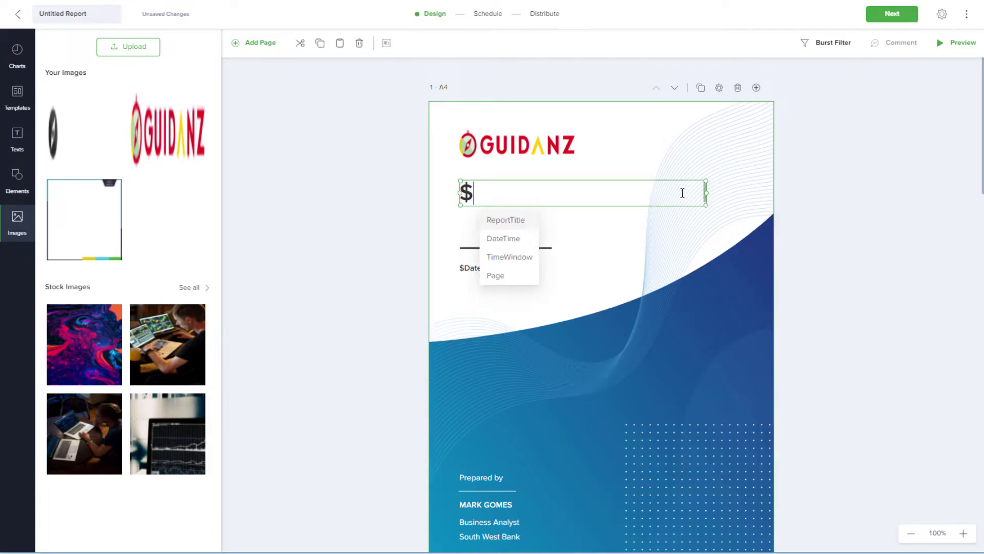
{"action": "left_click", "coordinate": [530, 226]}
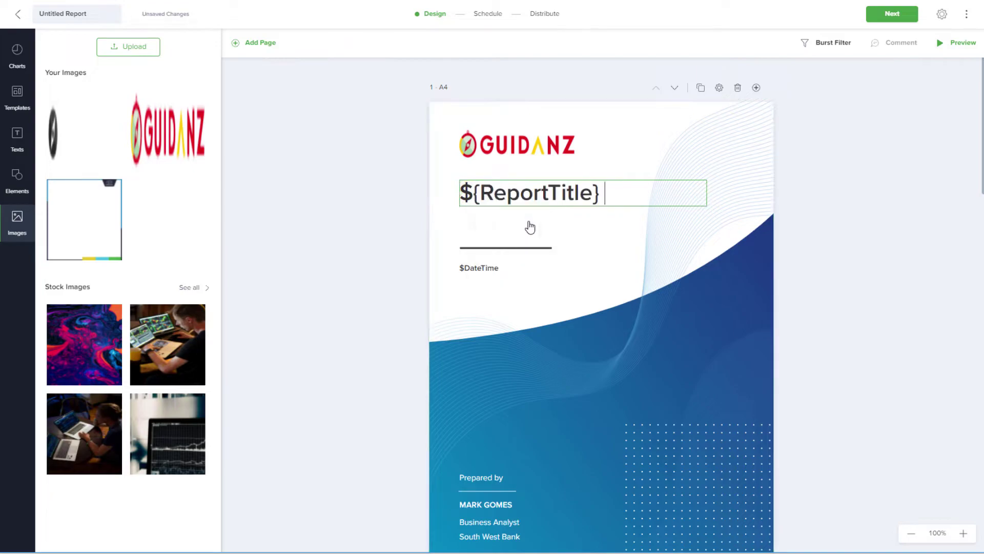
{"action": "left_click", "coordinate": [573, 233]}
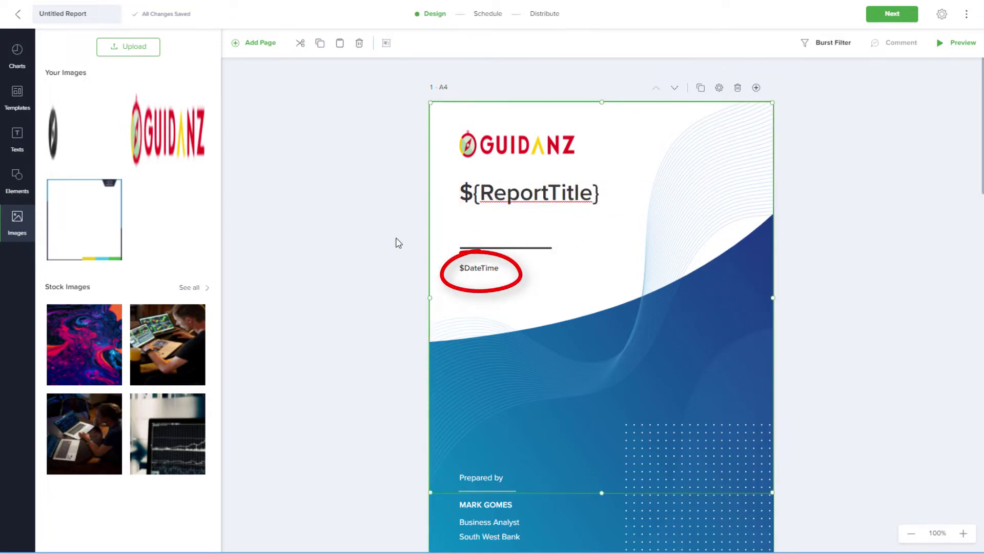
{"action": "left_click", "coordinate": [399, 243]}
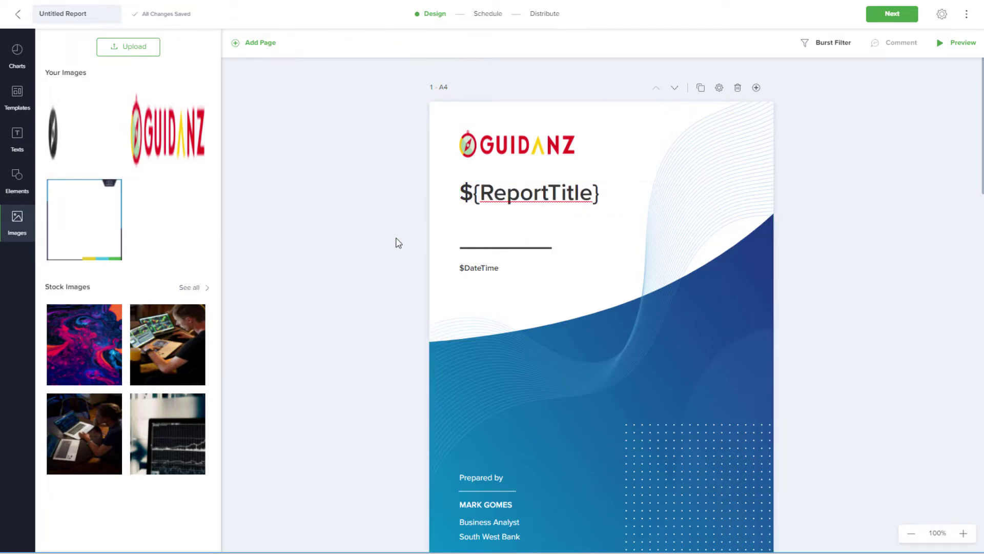
{"action": "left_click", "coordinate": [63, 14]}
{"action": "type", "text": "Daily Account Status"}
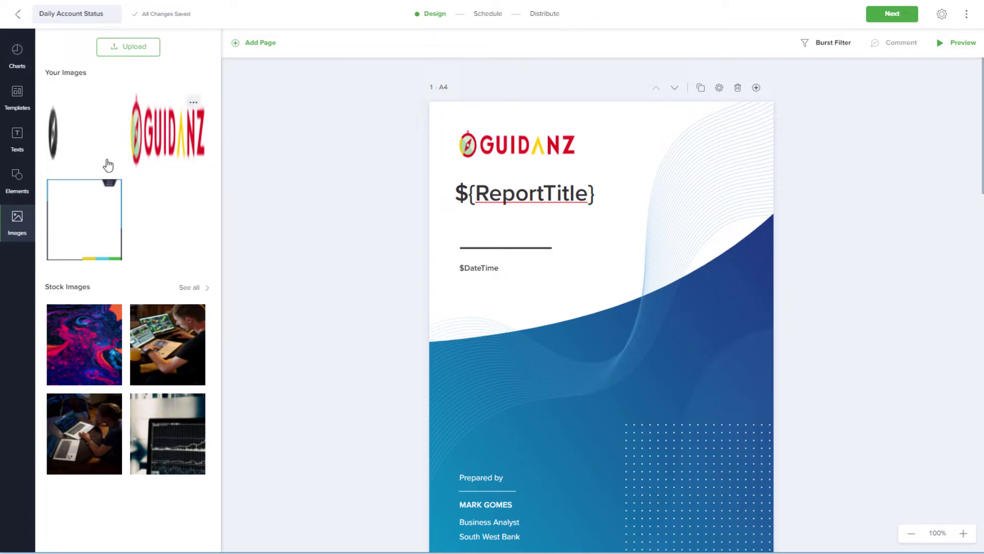
Place a divider line just under the logo on the cover
{"action": "left_click", "coordinate": [24, 181]}
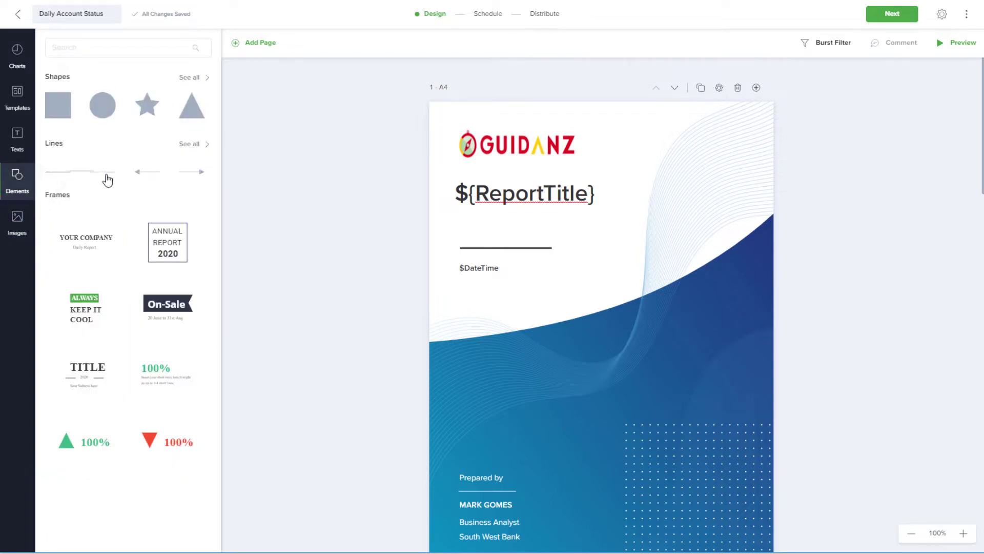
{"action": "left_click_drag", "start_coordinate": [118, 176], "coordinate": [459, 182]}
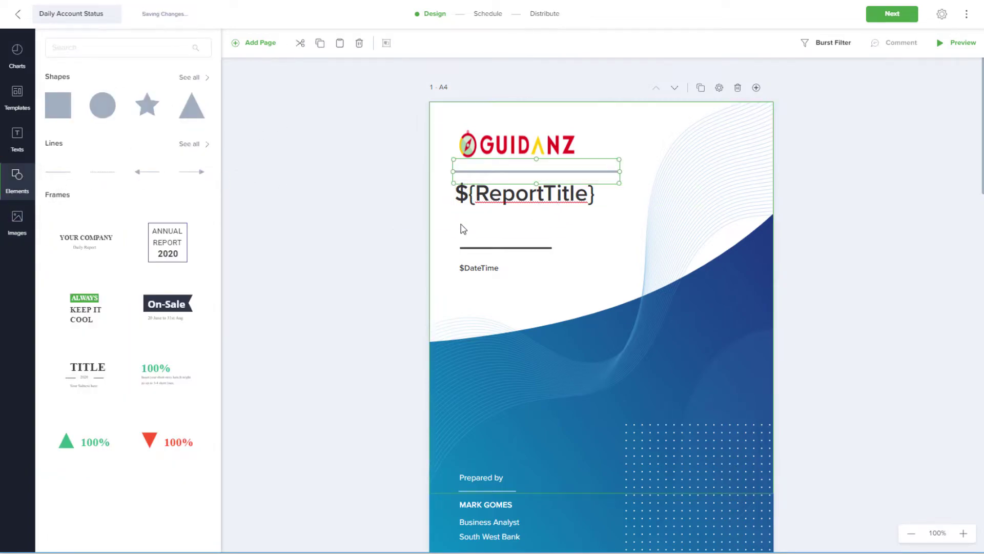
{"action": "left_click", "coordinate": [400, 218]}
Add a white 'Marketing Department' subheading on the cover's blue area
{"action": "left_click", "coordinate": [21, 141]}
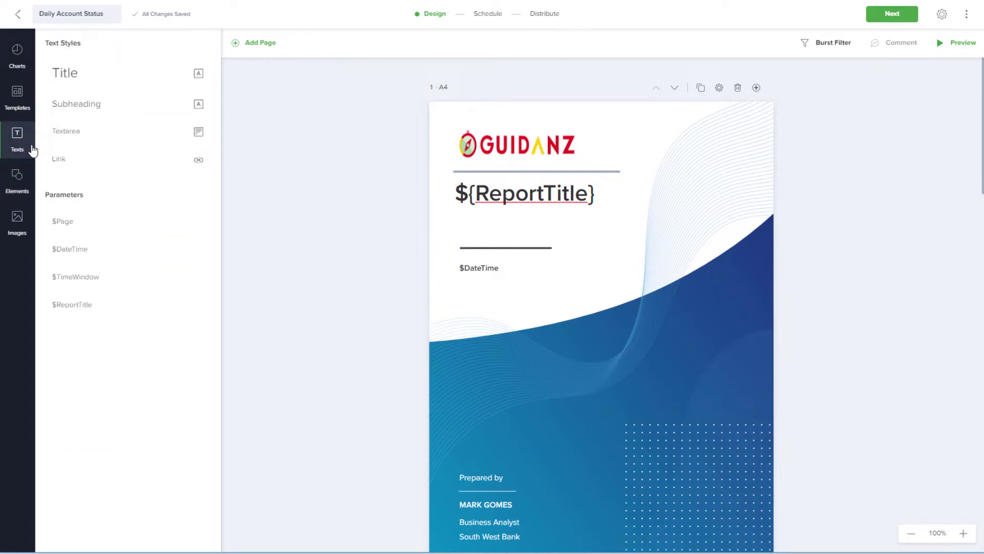
{"action": "left_click_drag", "start_coordinate": [76, 103], "coordinate": [484, 377]}
{"action": "type", "text": "Marketing Department"}
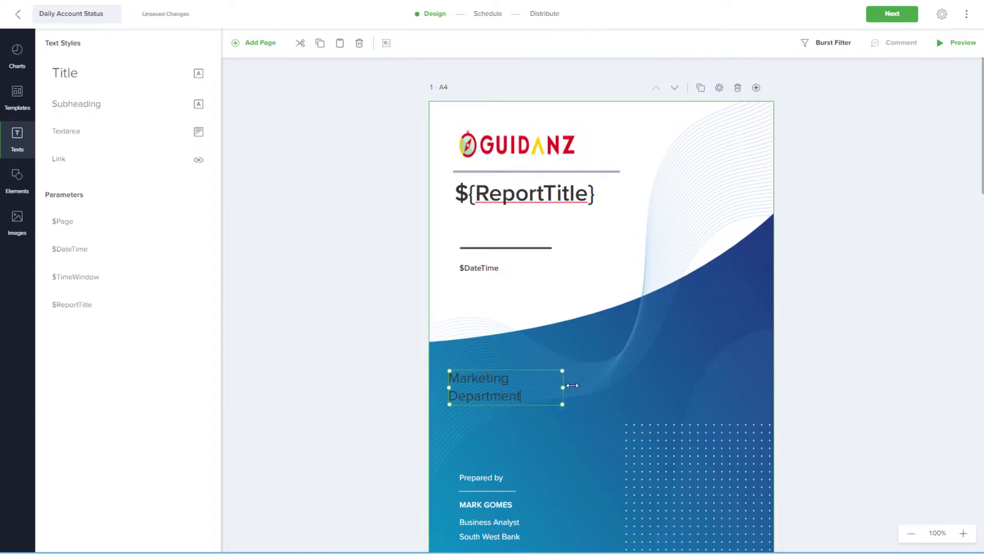
{"action": "left_click", "coordinate": [727, 304]}
{"action": "left_click_drag", "start_coordinate": [727, 308], "coordinate": [723, 252]}
{"action": "left_click", "coordinate": [385, 405]}
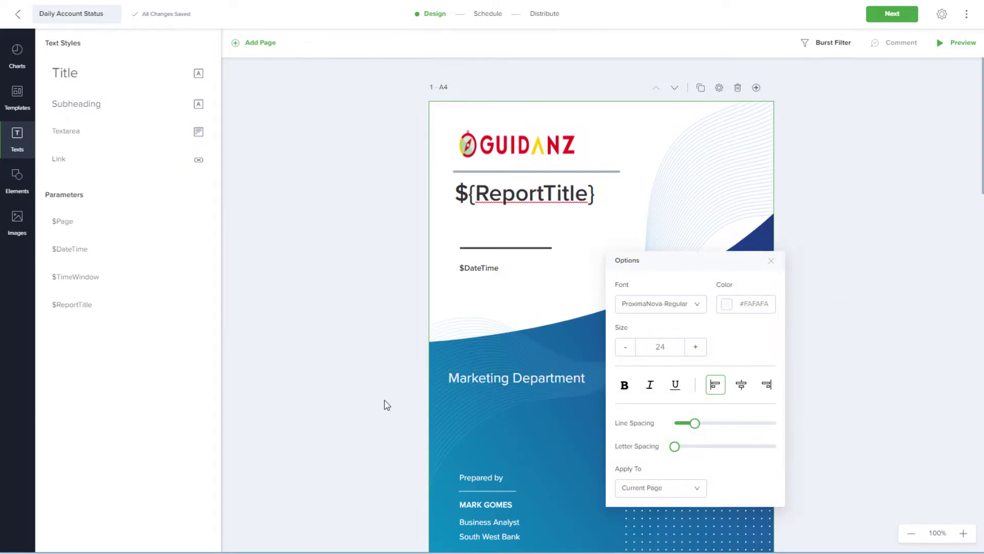
Fill the $Page header box and $TimeWindow footer with dark green
{"action": "scroll", "coordinate": [800, 303], "scroll_direction": "down", "scroll_amount": 10}
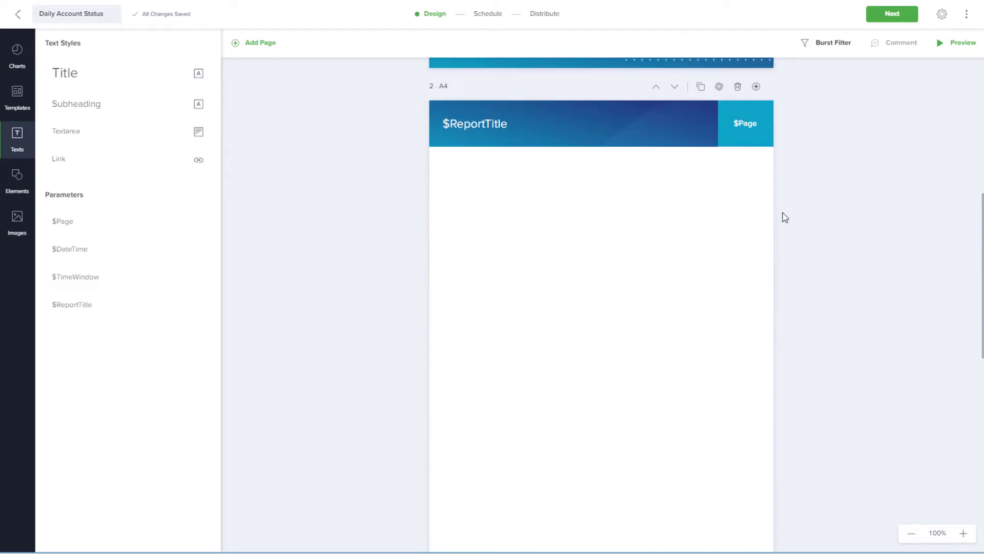
{"action": "left_click", "coordinate": [754, 88]}
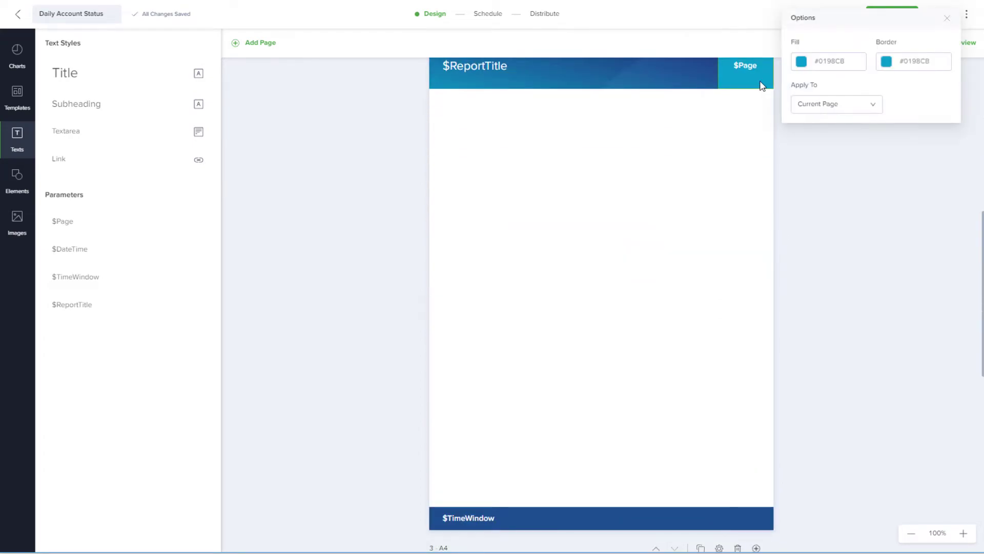
{"action": "left_click", "coordinate": [844, 63]}
{"action": "type", "text": "14453D"}
{"action": "left_click", "coordinate": [861, 150]}
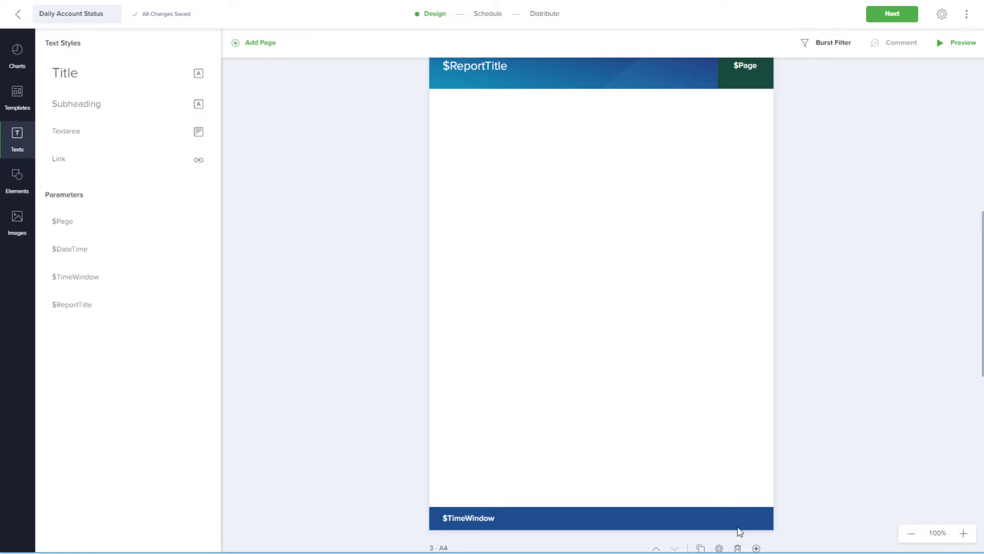
{"action": "left_click", "coordinate": [435, 524]}
{"action": "left_click_drag", "start_coordinate": [860, 490], "coordinate": [824, 489]}
{"action": "key", "text": "ctrl+v"}
{"action": "left_click", "coordinate": [499, 365]}
Place the Network usage chart on the page with CPU Usage below it
{"action": "left_click", "coordinate": [16, 51]}
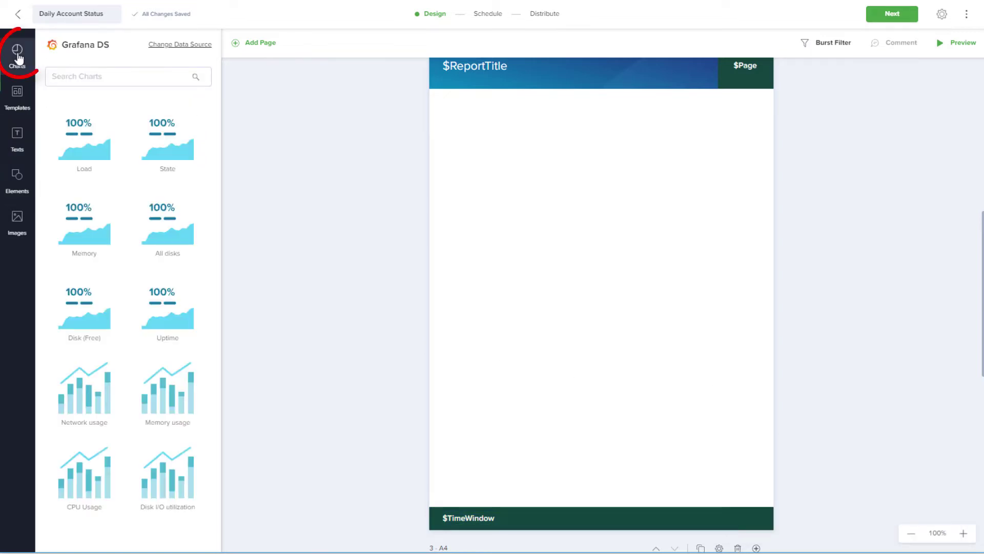
{"action": "left_click_drag", "start_coordinate": [126, 371], "coordinate": [554, 162]}
{"action": "left_click_drag", "start_coordinate": [154, 392], "coordinate": [554, 400]}
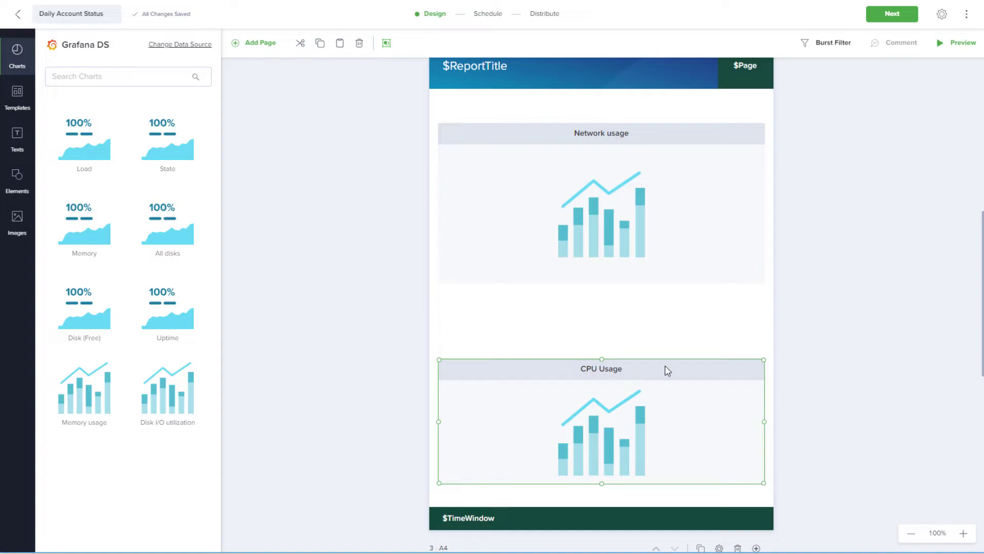
Duplicate a page to create page 3, then place the Disk I/O utilization chart above the Memory usage chart
{"action": "scroll", "coordinate": [811, 255], "scroll_direction": "up", "scroll_amount": 1}
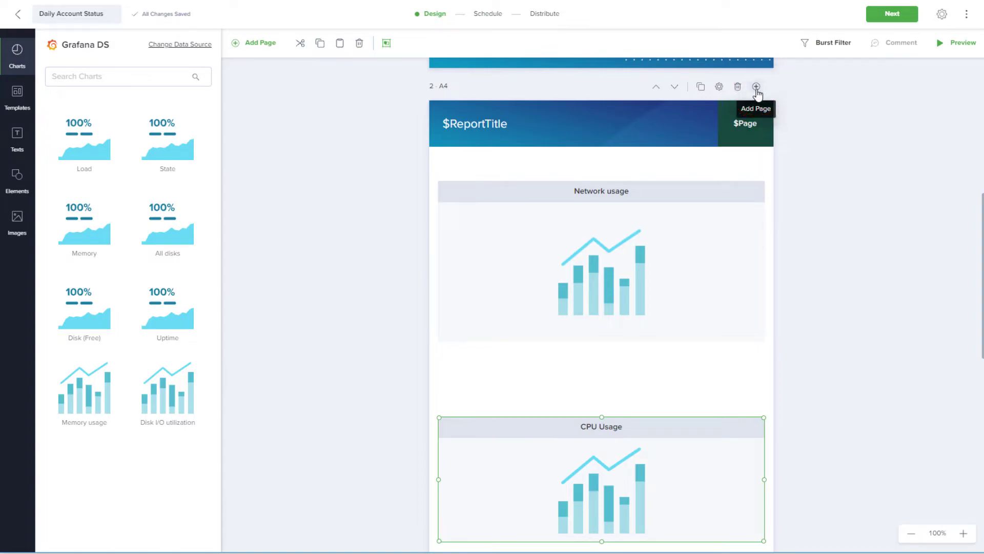
{"action": "left_click", "coordinate": [702, 88]}
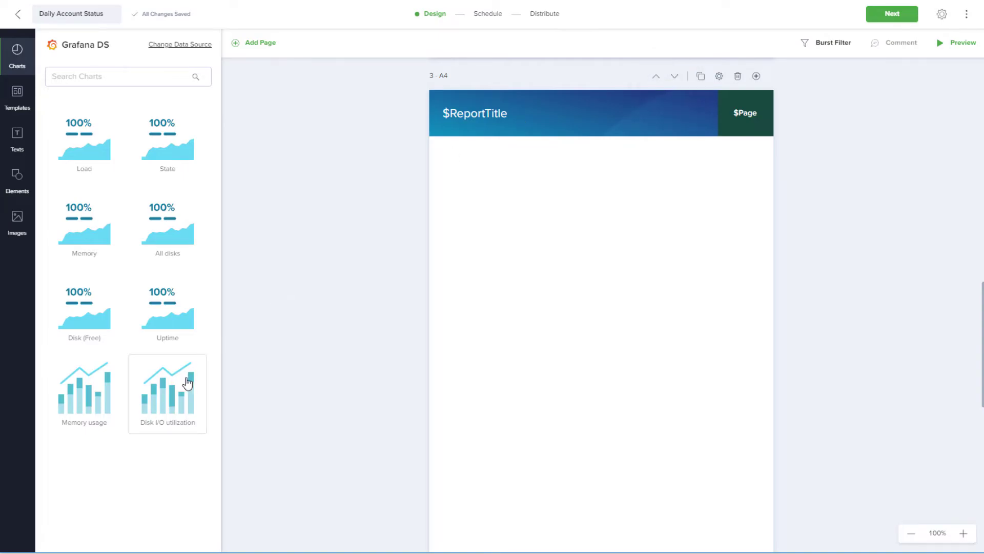
{"action": "left_click_drag", "start_coordinate": [187, 385], "coordinate": [564, 222]}
{"action": "left_click_drag", "start_coordinate": [71, 402], "coordinate": [609, 468]}
{"action": "scroll", "coordinate": [883, 285], "scroll_direction": "down", "scroll_amount": 2}
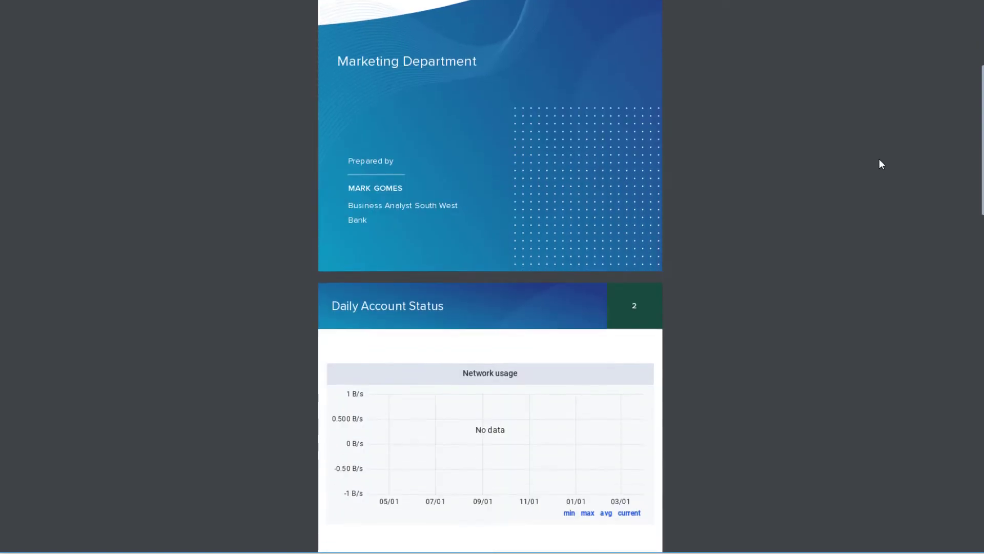
{"action": "scroll", "coordinate": [880, 160], "scroll_direction": "down", "scroll_amount": 3}
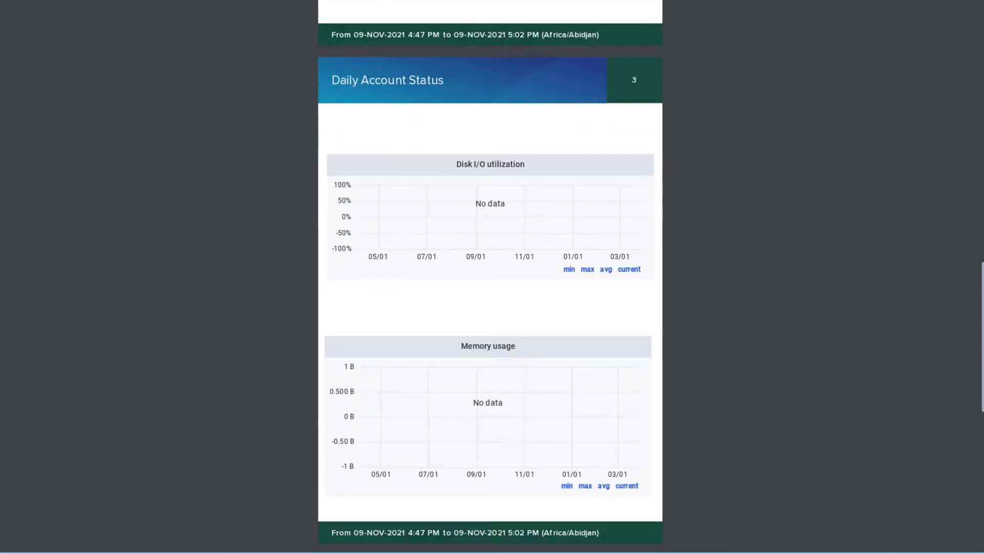
{"action": "scroll", "coordinate": [879, 158], "scroll_direction": "up", "scroll_amount": 15}
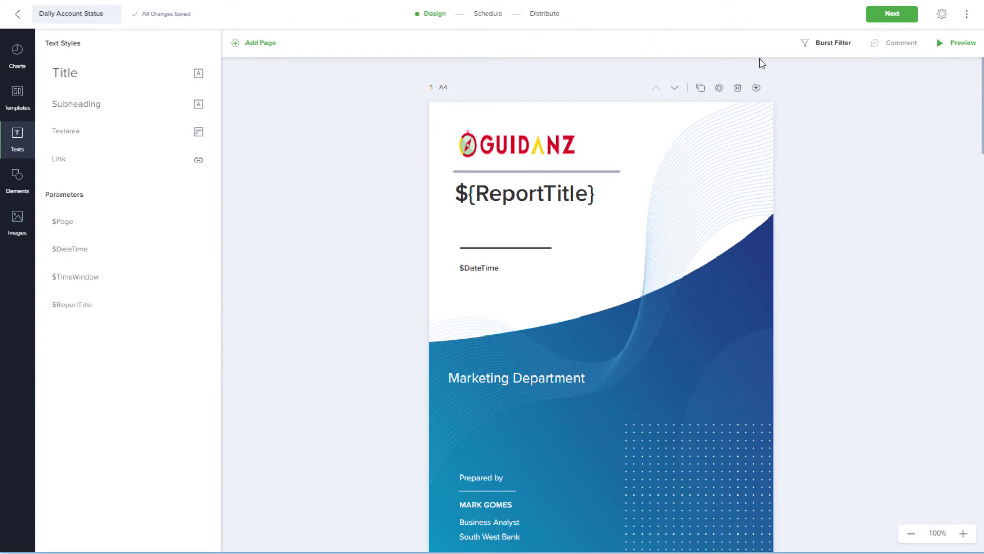
Set the report to recur Daily with a start time of 8:15
{"action": "left_click", "coordinate": [884, 20]}
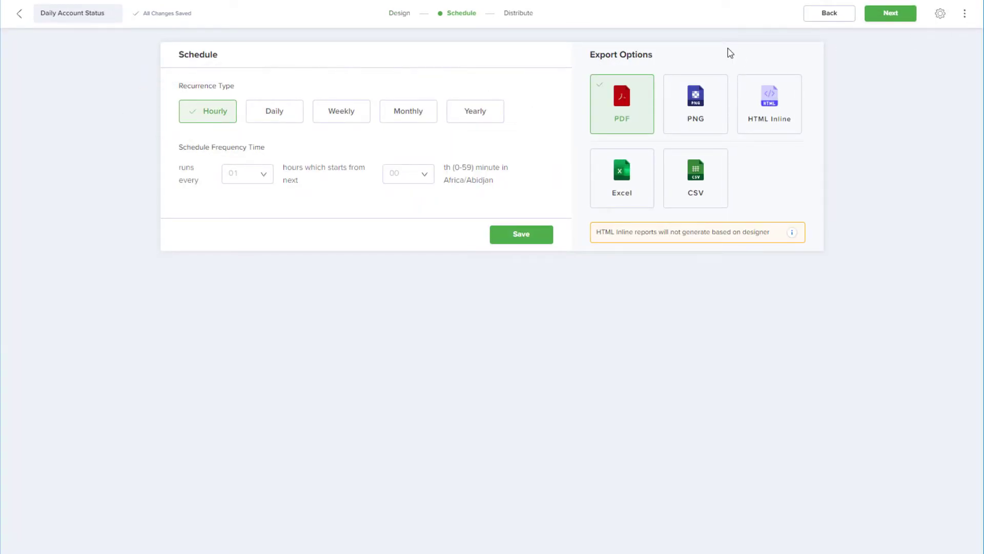
{"action": "left_click", "coordinate": [277, 120]}
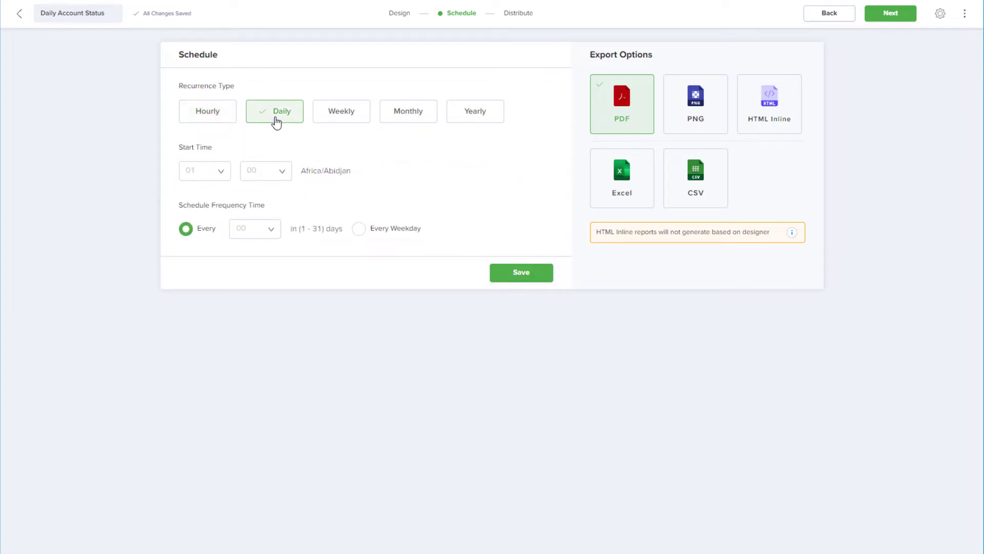
{"action": "left_click", "coordinate": [204, 170]}
{"action": "scroll", "coordinate": [208, 241], "scroll_direction": "down", "scroll_amount": 2}
{"action": "left_click", "coordinate": [201, 251]}
{"action": "left_click", "coordinate": [272, 170]}
{"action": "scroll", "coordinate": [290, 221], "scroll_direction": "down", "scroll_amount": 3}
{"action": "left_click", "coordinate": [266, 280]}
Repeat every 1 day on weekdays only and save the schedule
{"action": "left_click", "coordinate": [271, 228]}
{"action": "left_click", "coordinate": [261, 255]}
{"action": "left_click", "coordinate": [358, 234]}
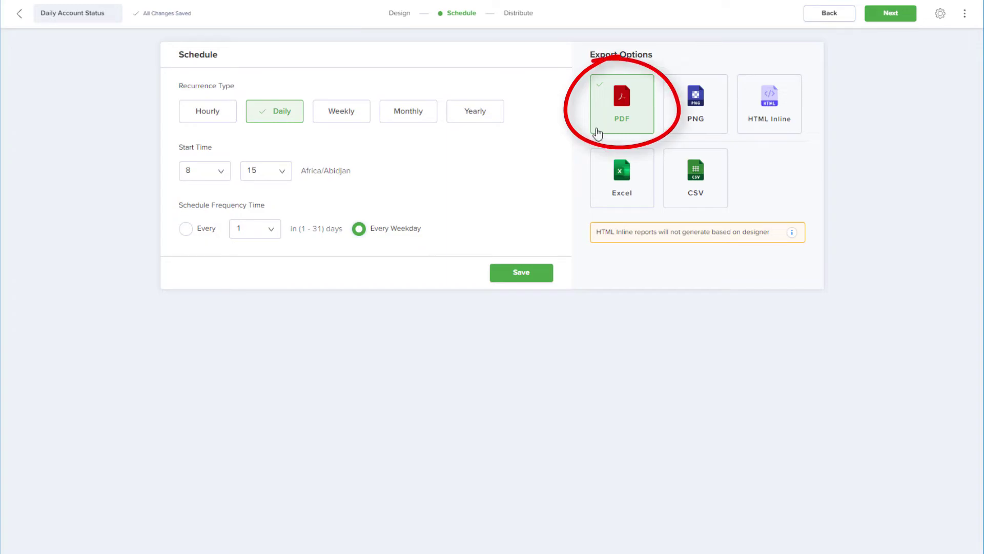
{"action": "left_click", "coordinate": [549, 279]}
Start a new Mail notification channel using Others(Sendgrid) as the mail service
{"action": "left_click", "coordinate": [885, 20]}
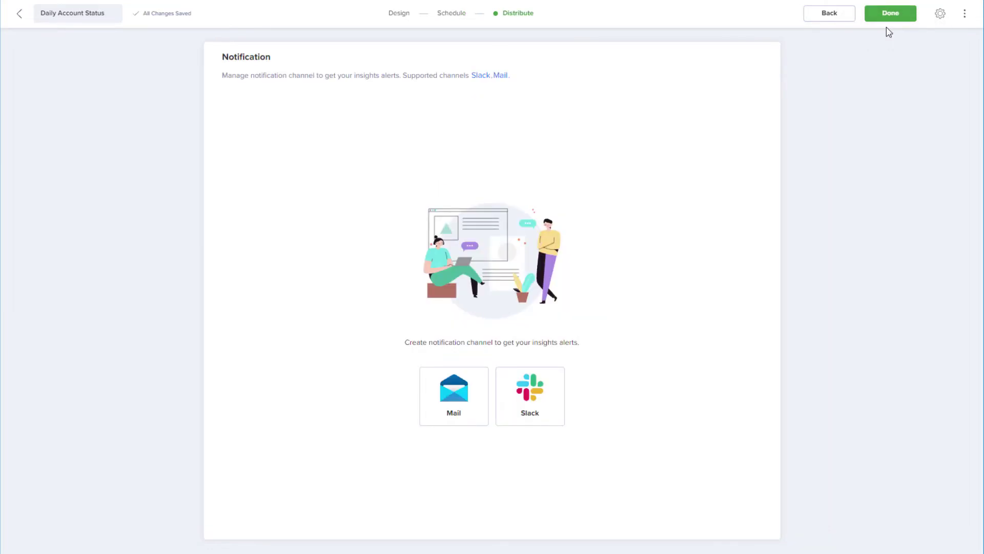
{"action": "left_click", "coordinate": [466, 399]}
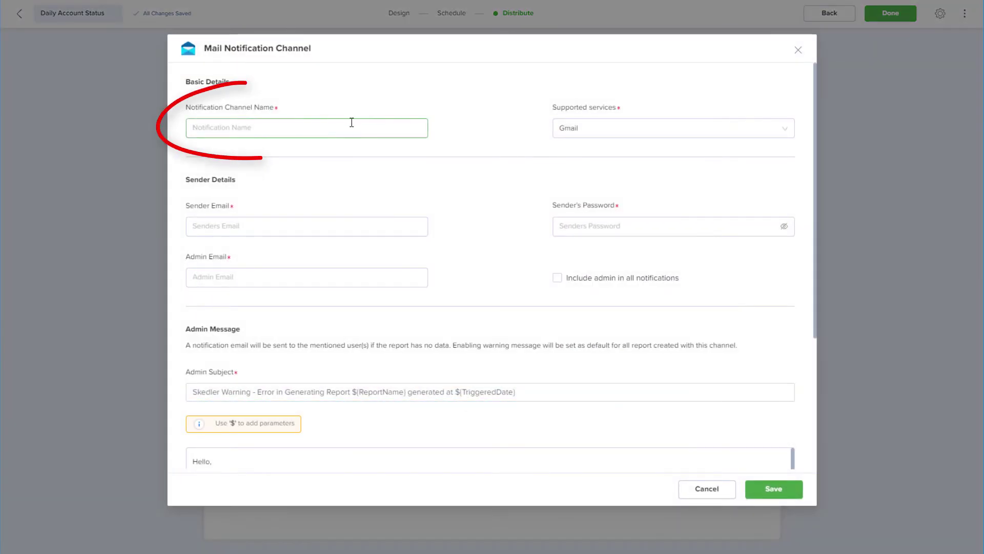
{"action": "left_click", "coordinate": [621, 128]}
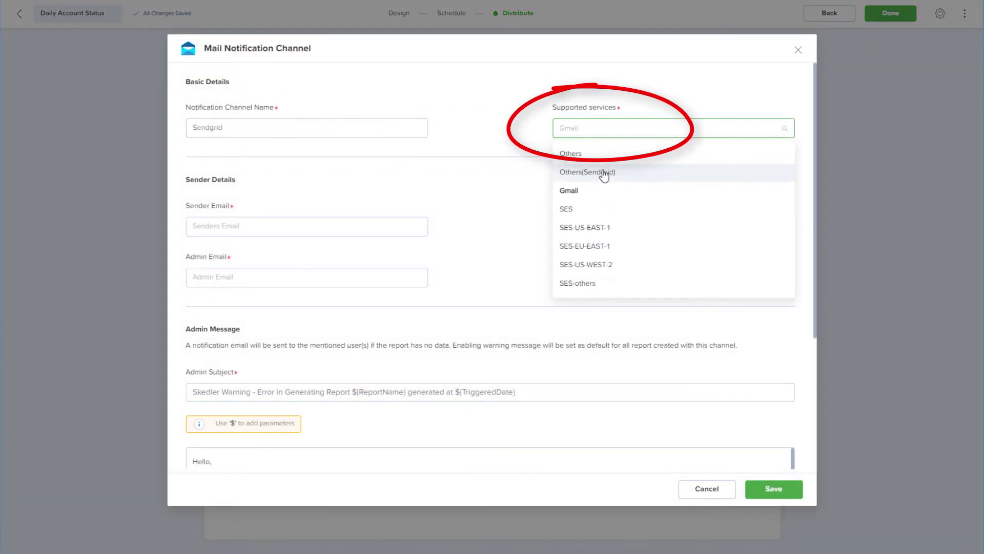
{"action": "left_click", "coordinate": [604, 173]}
{"action": "left_click", "coordinate": [604, 173]}
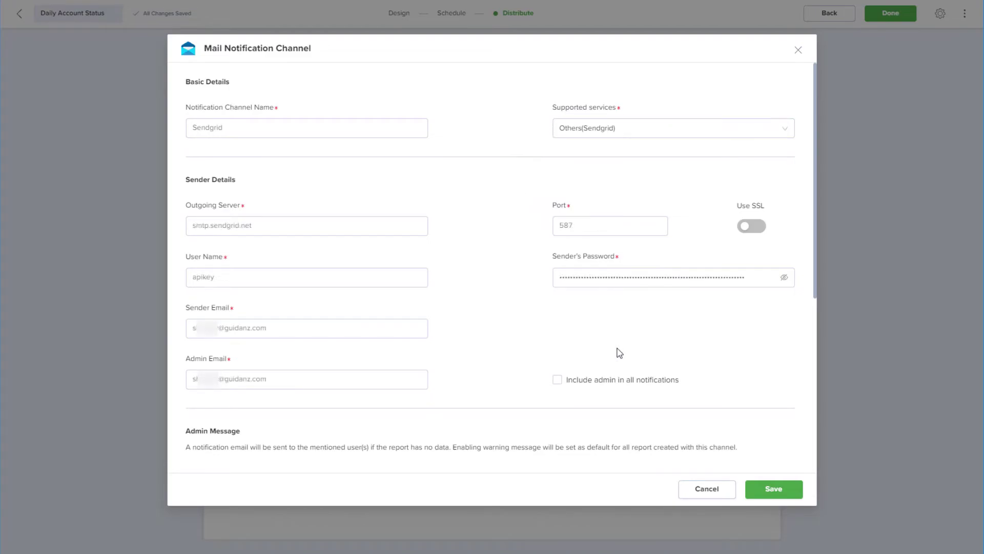
Include the admin in all notifications and begin entering a test e-mail address
{"action": "left_click", "coordinate": [558, 386]}
{"action": "scroll", "coordinate": [780, 323], "scroll_direction": "down", "scroll_amount": 5}
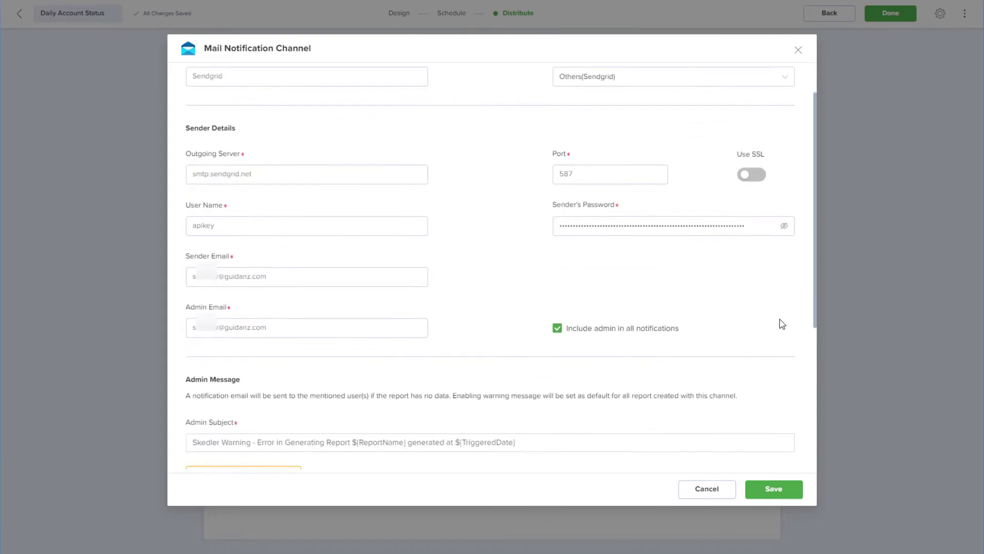
{"action": "scroll", "coordinate": [780, 323], "scroll_direction": "down", "scroll_amount": 2}
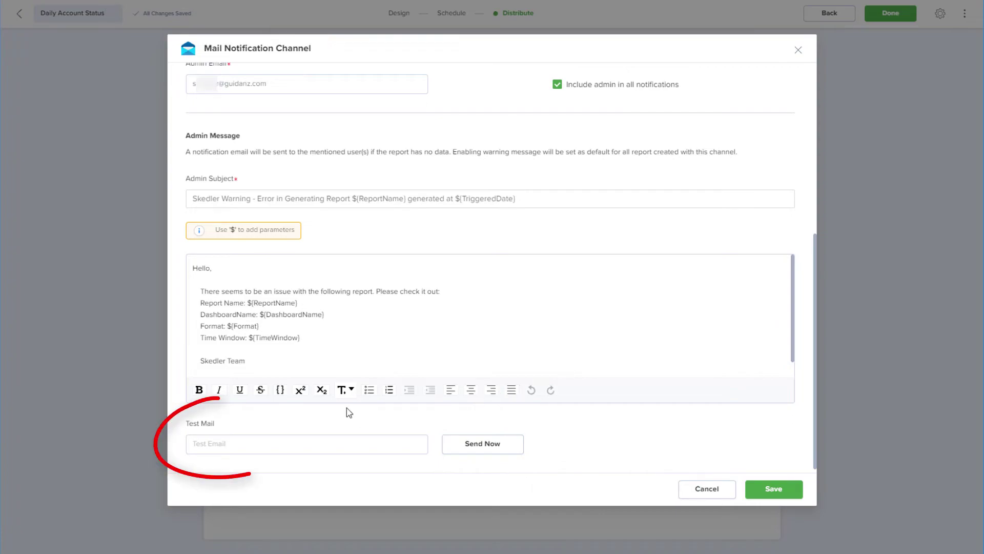
{"action": "left_click", "coordinate": [339, 443]}
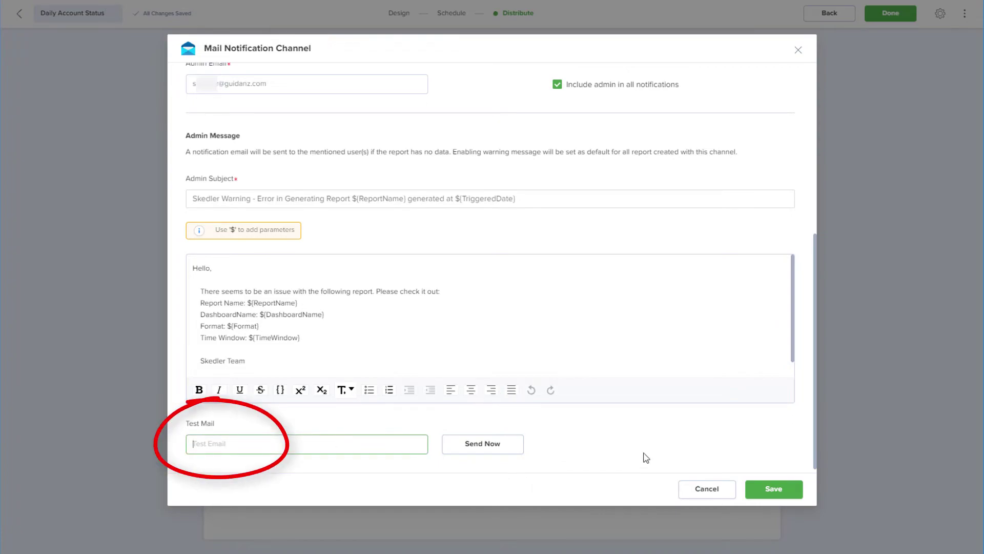
Save the Sendgrid channel, select it for delivery, and add the marketing recipient address
{"action": "left_click", "coordinate": [760, 500]}
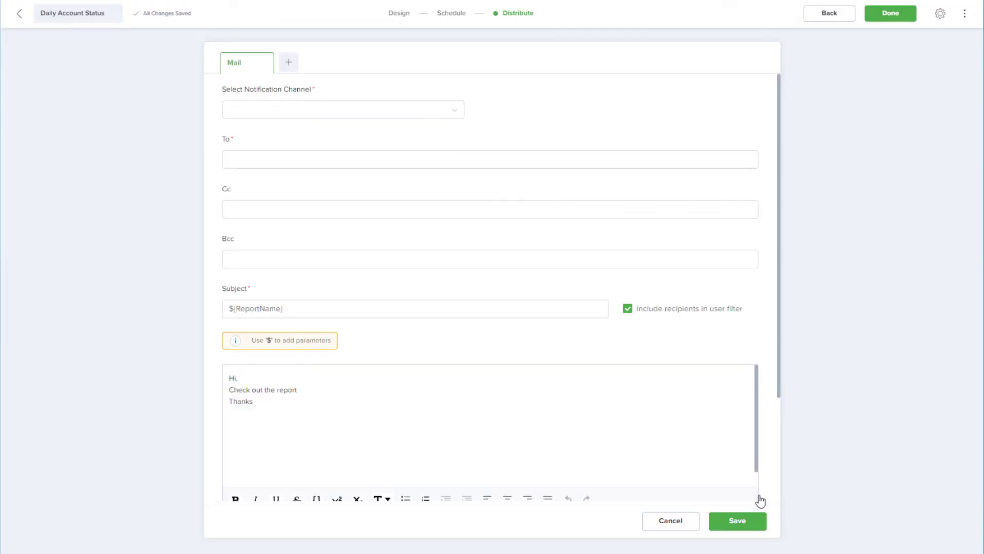
{"action": "left_click", "coordinate": [446, 109]}
{"action": "left_click", "coordinate": [381, 133]}
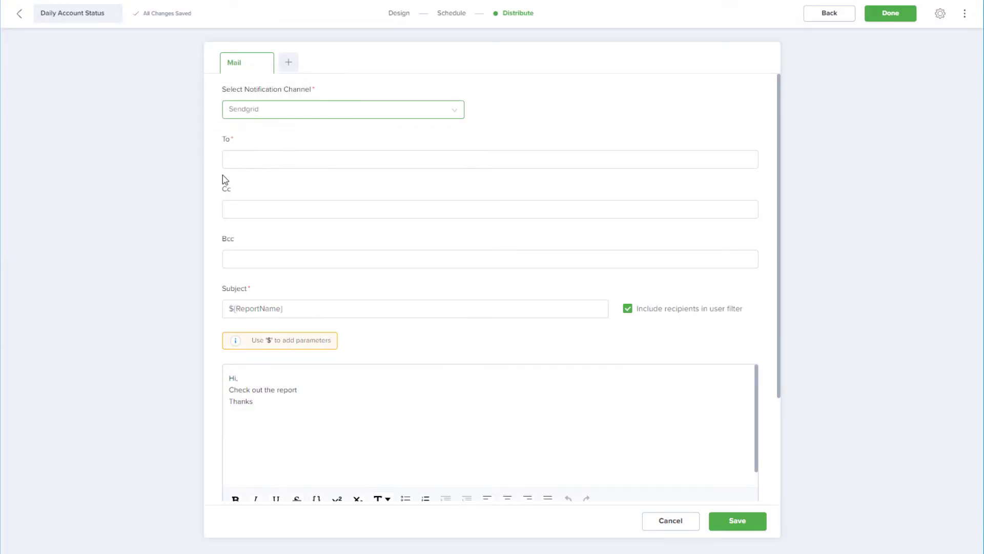
{"action": "left_click", "coordinate": [237, 154]}
{"action": "key", "text": "Return"}
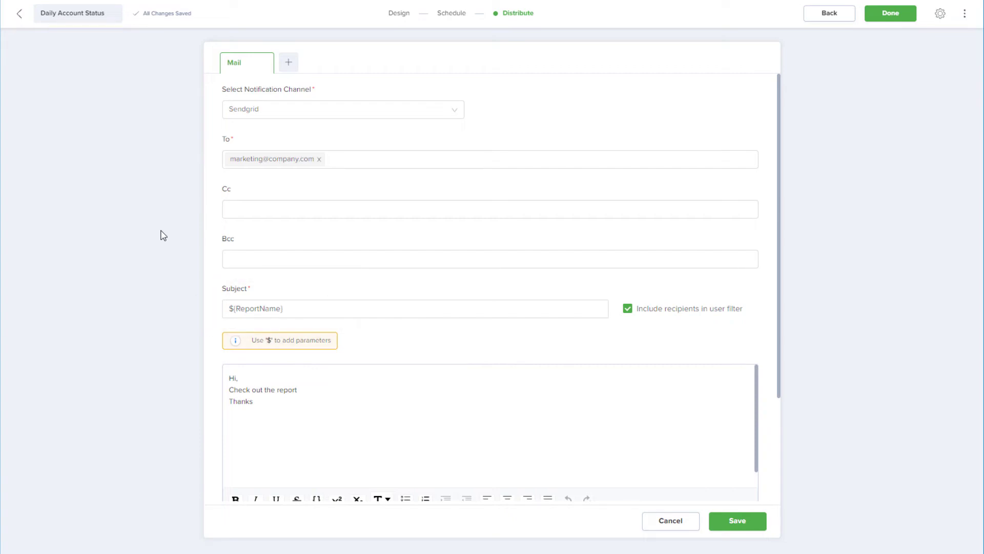
Append the ${Date} and ${Time} parameters to the mail subject
{"action": "left_click", "coordinate": [288, 308]}
{"action": "type", "text": "$"}
{"action": "left_click", "coordinate": [327, 417]}
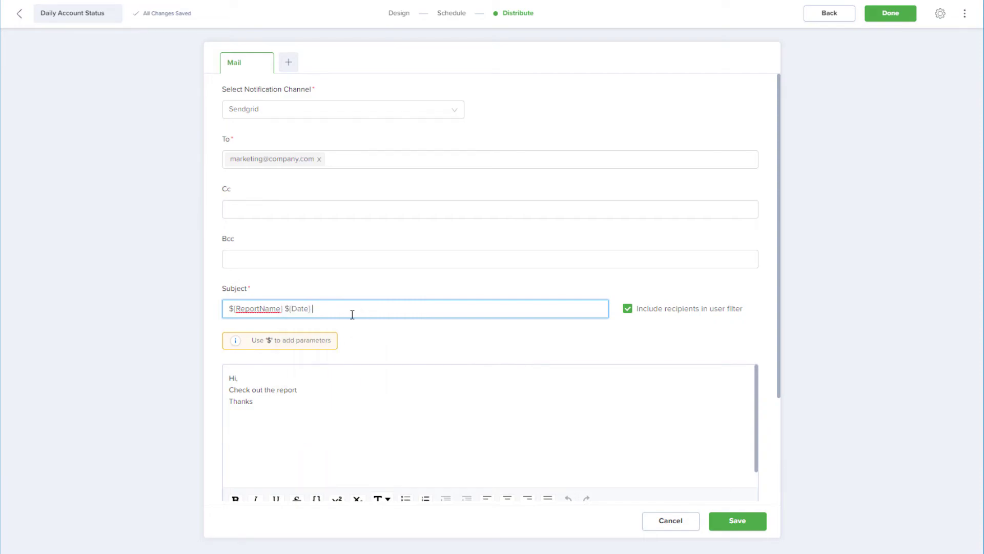
{"action": "type", "text": "$"}
{"action": "left_click", "coordinate": [349, 440]}
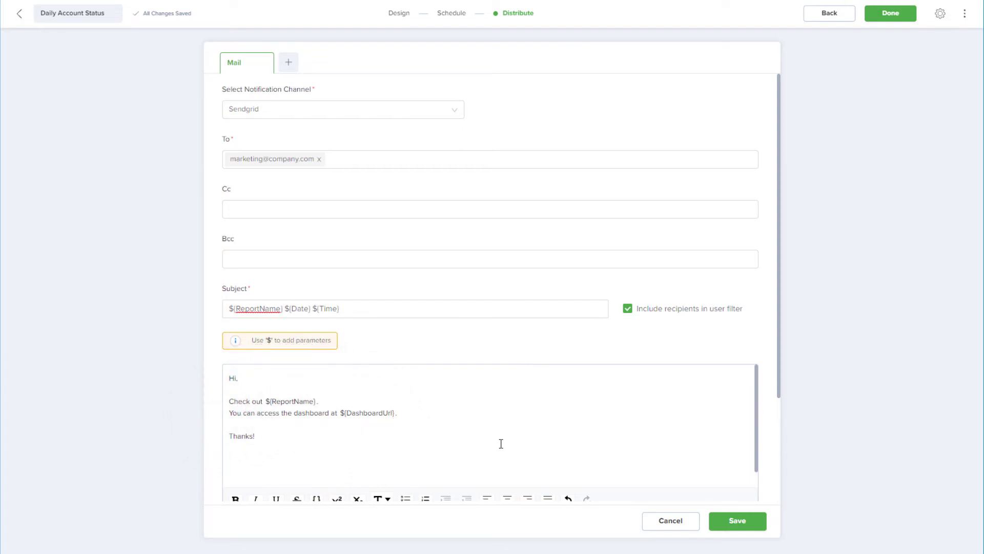
Turn on the no-data Warning Message
{"action": "scroll", "coordinate": [763, 357], "scroll_direction": "down", "scroll_amount": 3}
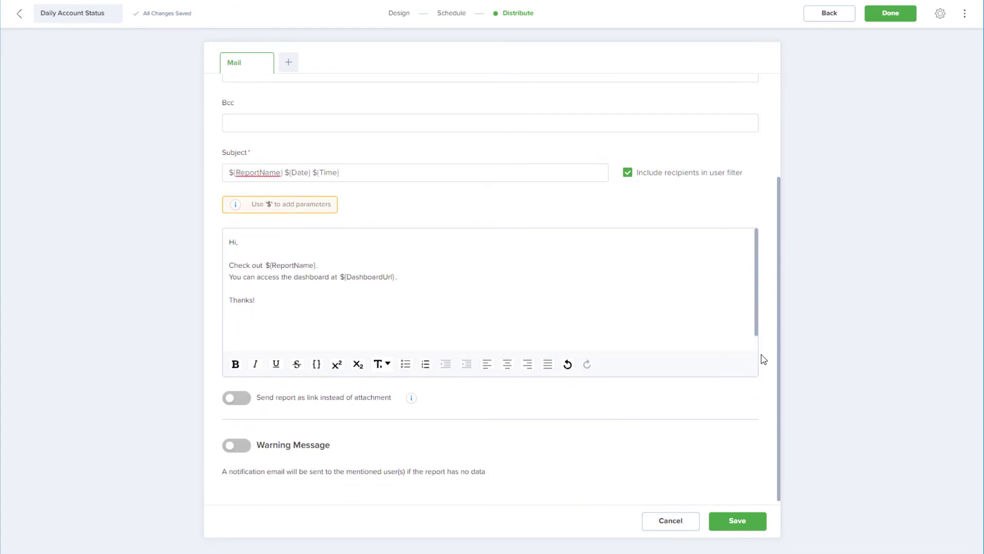
{"action": "left_click", "coordinate": [237, 445]}
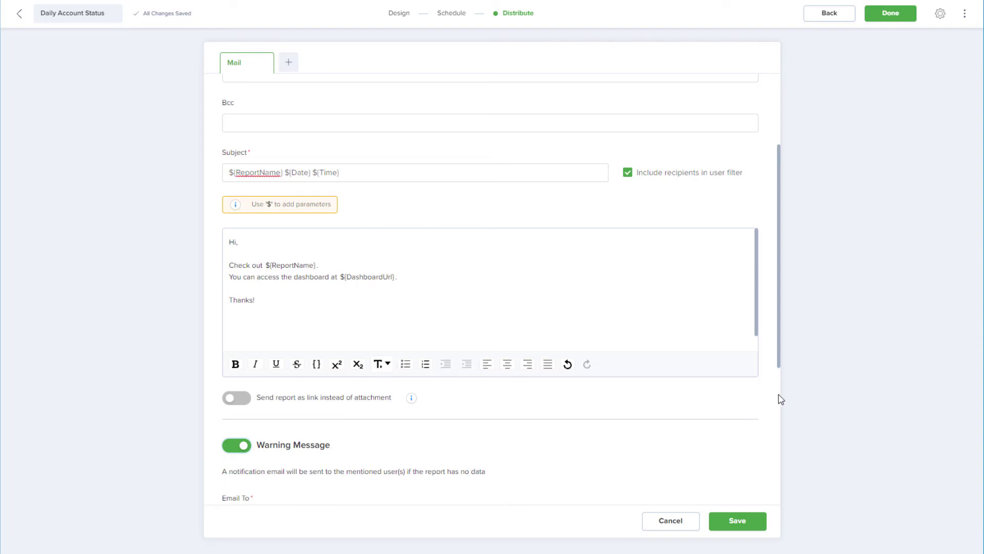
{"action": "scroll", "coordinate": [770, 399], "scroll_direction": "down", "scroll_amount": 5}
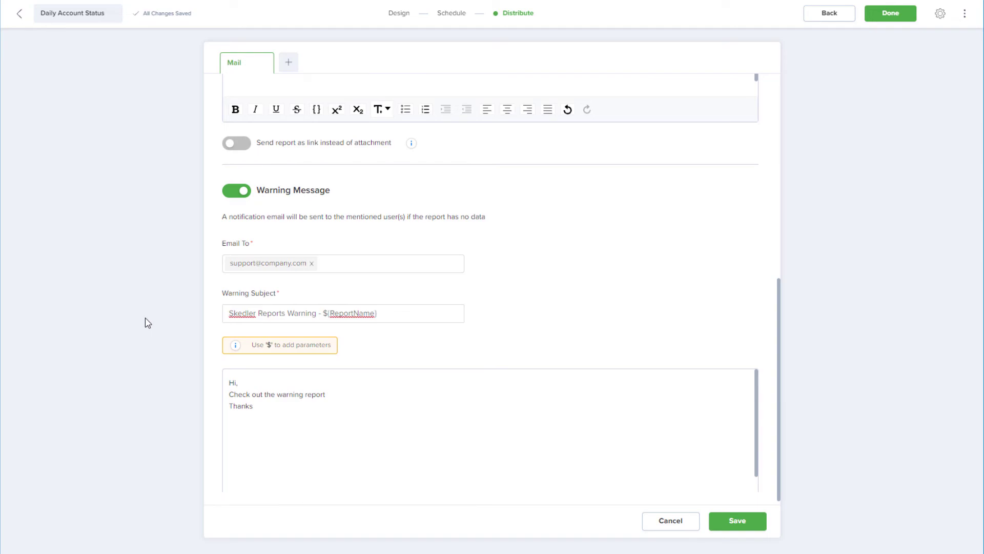
Save the mail distribution, finish Daily Account Status, and view its actions in My Reports
{"action": "left_click", "coordinate": [734, 524]}
{"action": "left_click", "coordinate": [890, 15]}
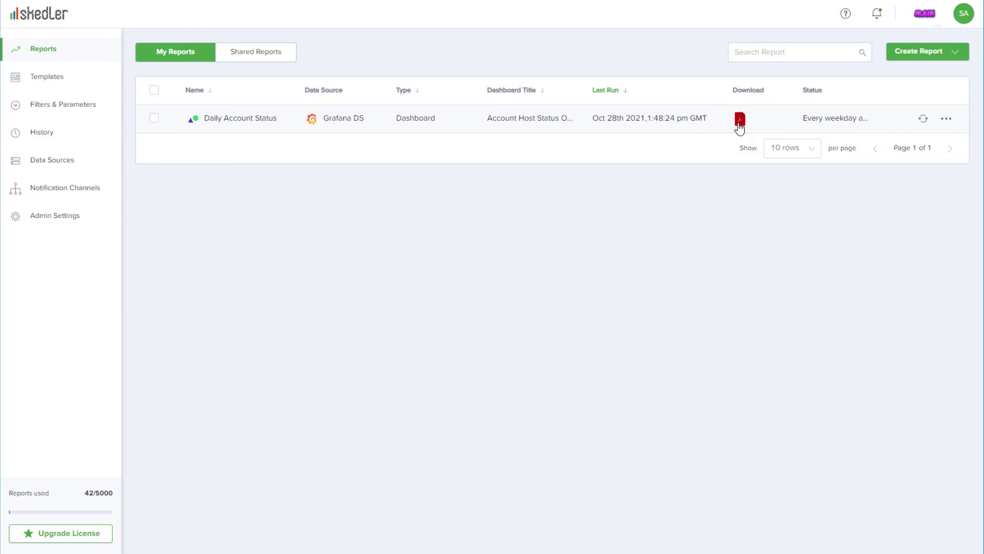
{"action": "left_click", "coordinate": [952, 124]}
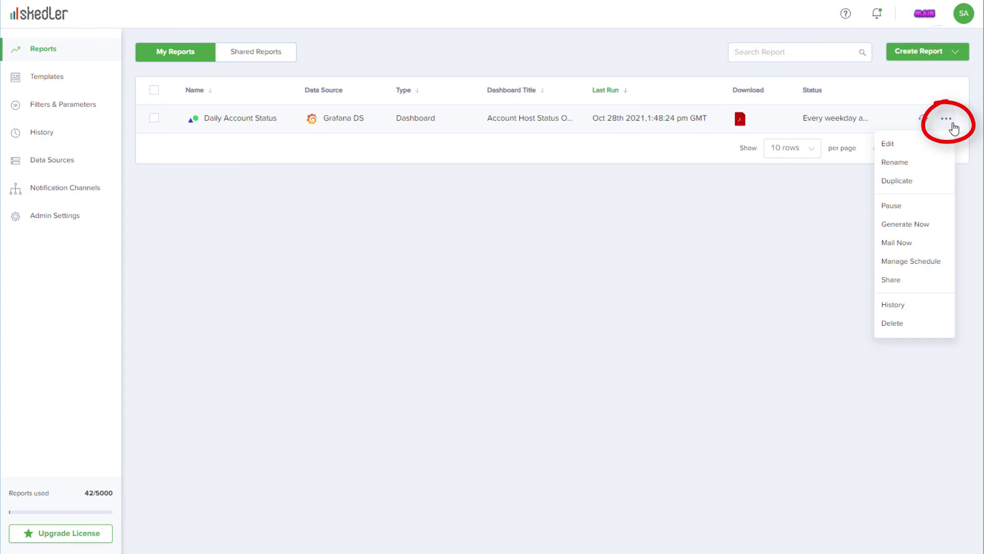